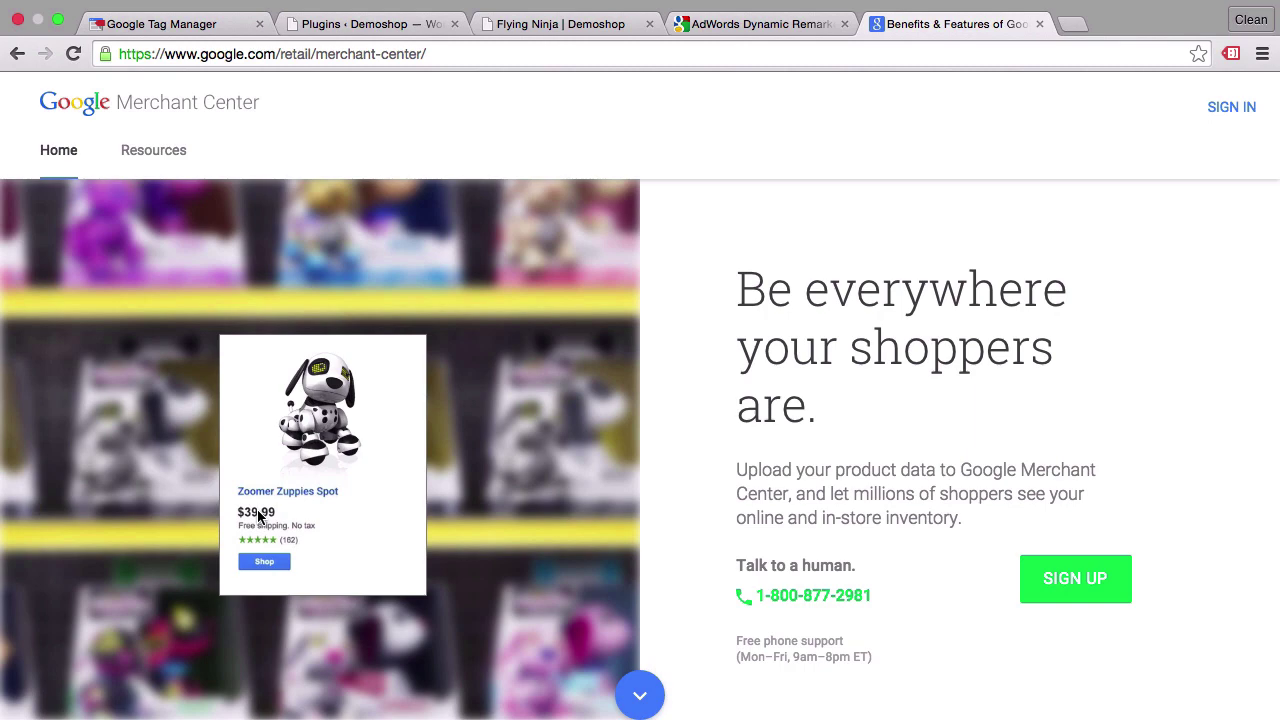
# Review the AdWords Dynamic Remarketing help article for the tagging requirements and the list of business types.
pyautogui.click(692, 32)
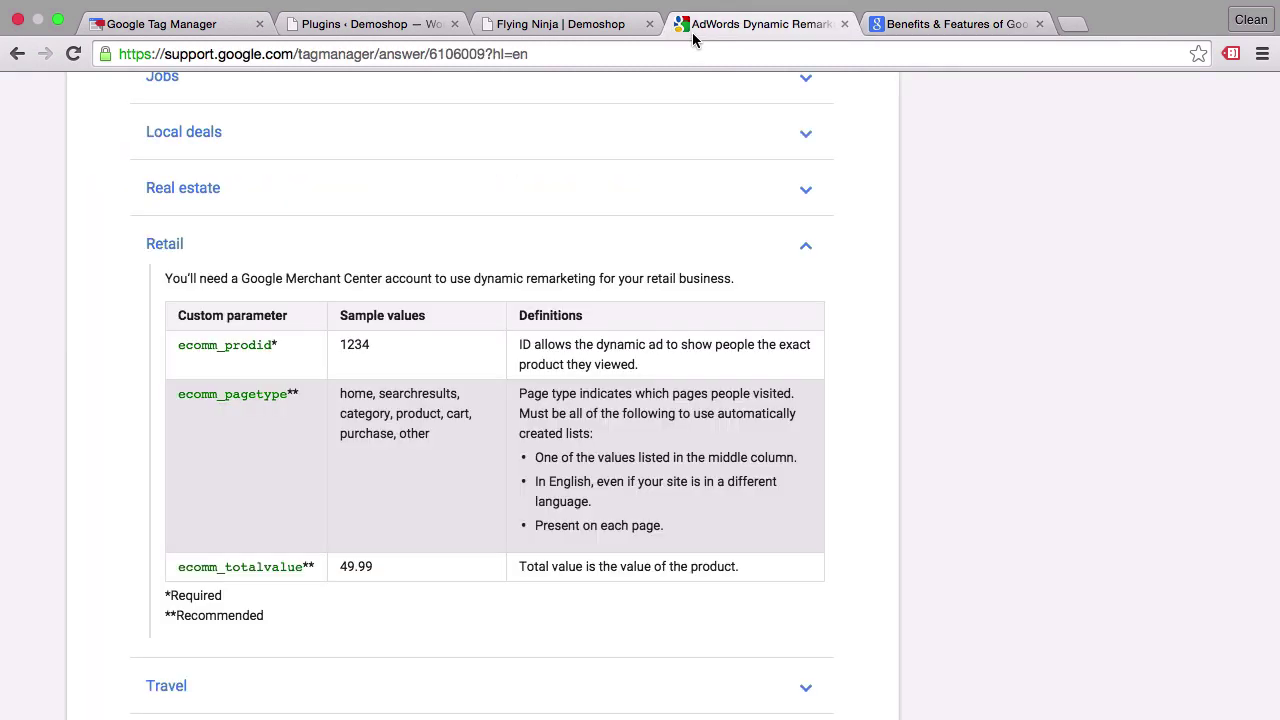
pyautogui.scroll(15, 464, 252)
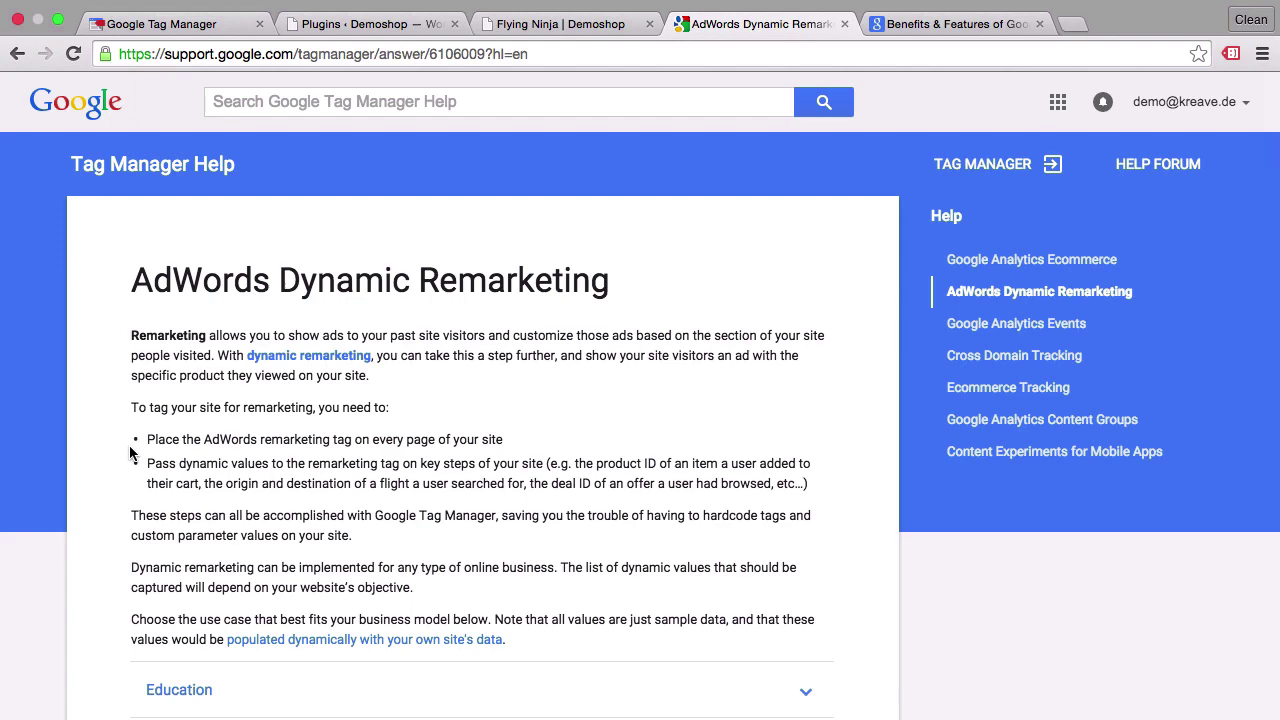
pyautogui.scroll(-10, 123, 456)
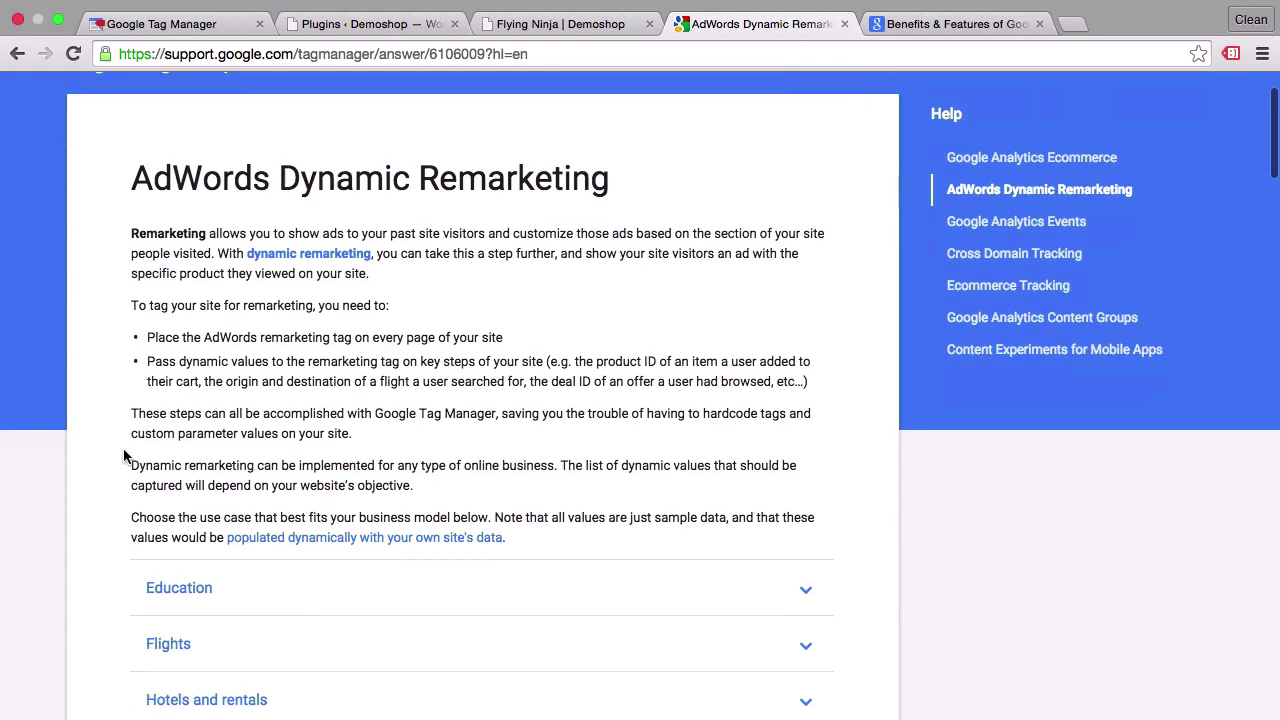
pyautogui.scroll(-5, 123, 456)
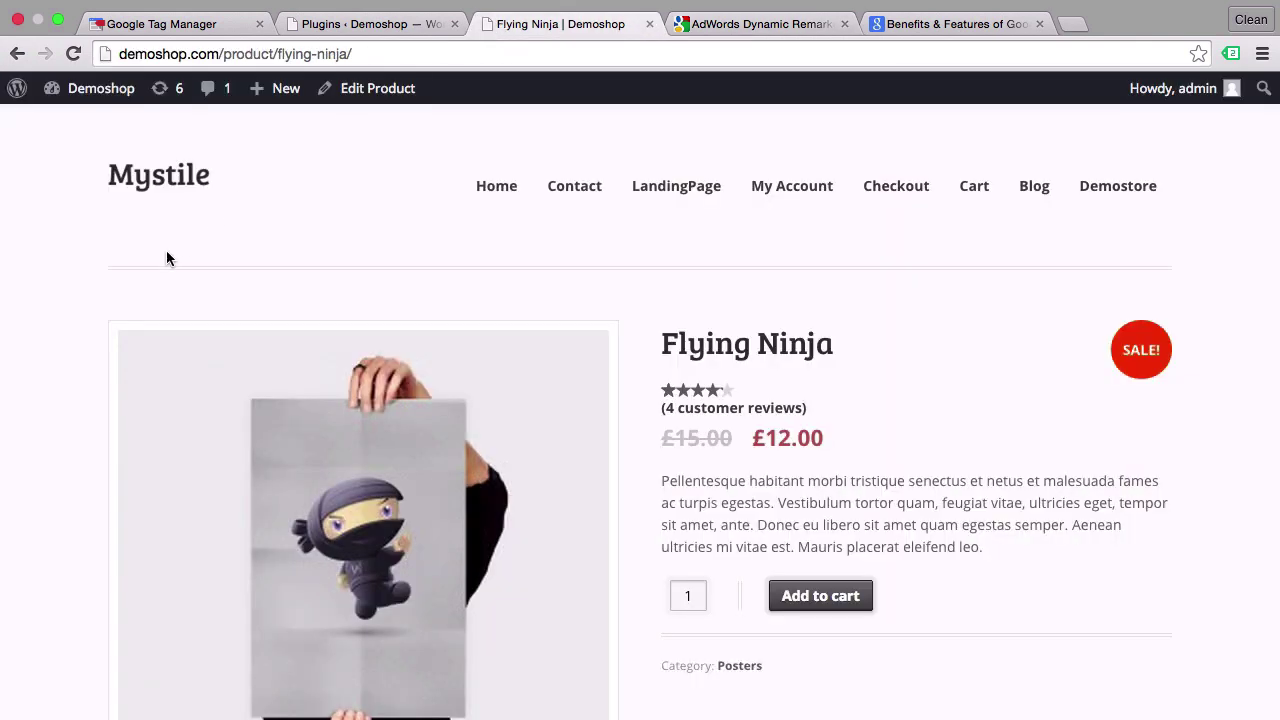
# Open the JavaScript console on the Flying Ninja product page and output the dataLayer array.
pyautogui.scroll(-1, 167, 258)
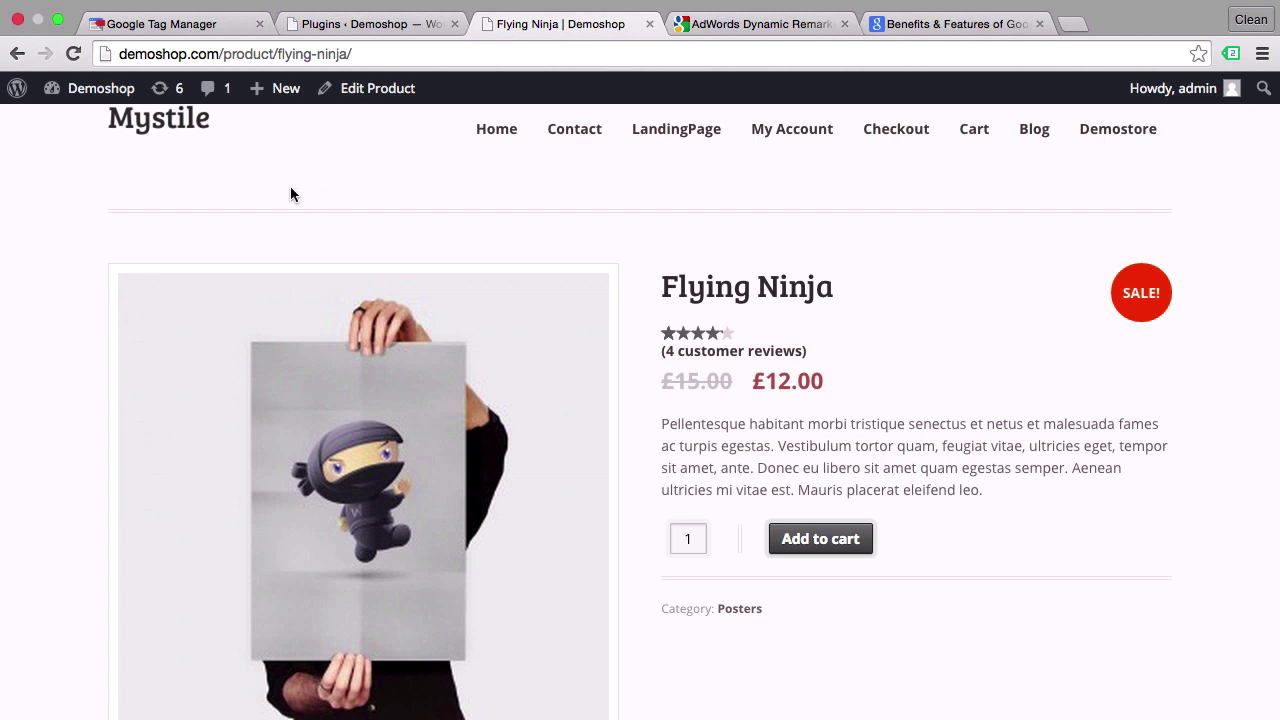
pyautogui.moveTo(200, 6)
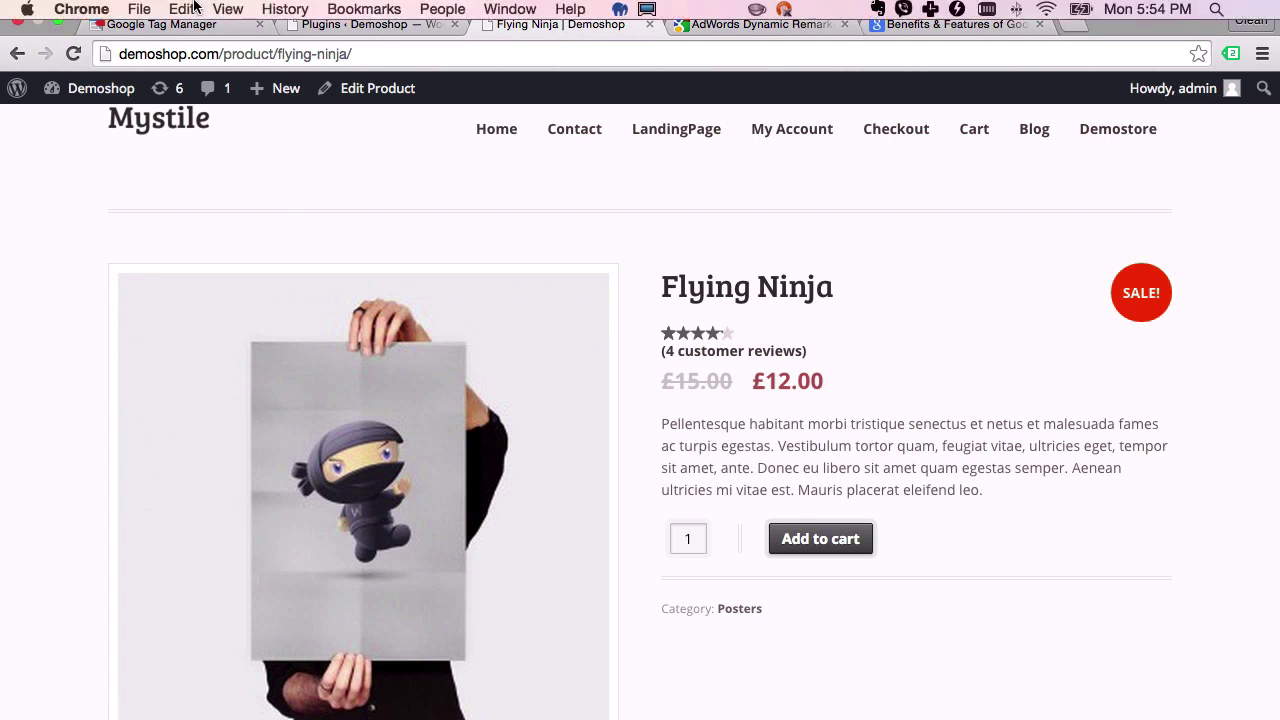
pyautogui.click(226, 10)
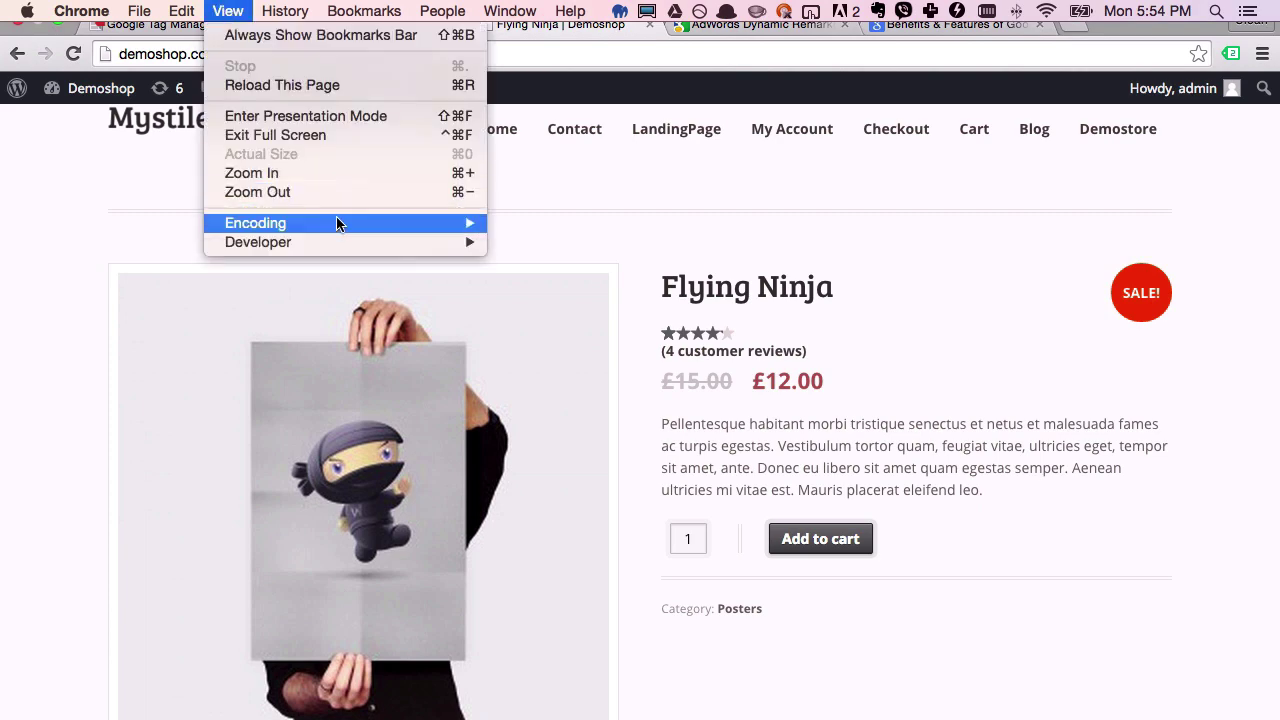
pyautogui.moveTo(338, 242)
pyautogui.click(568, 262)
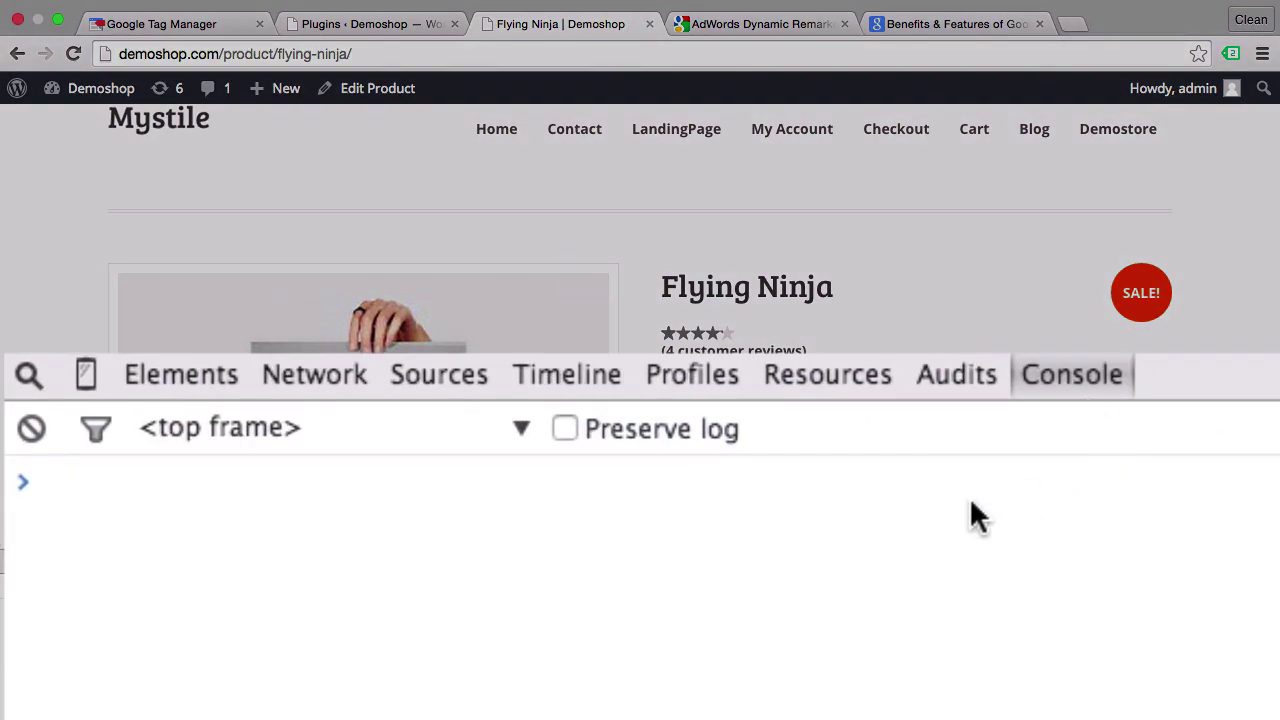
pyautogui.write('dat')
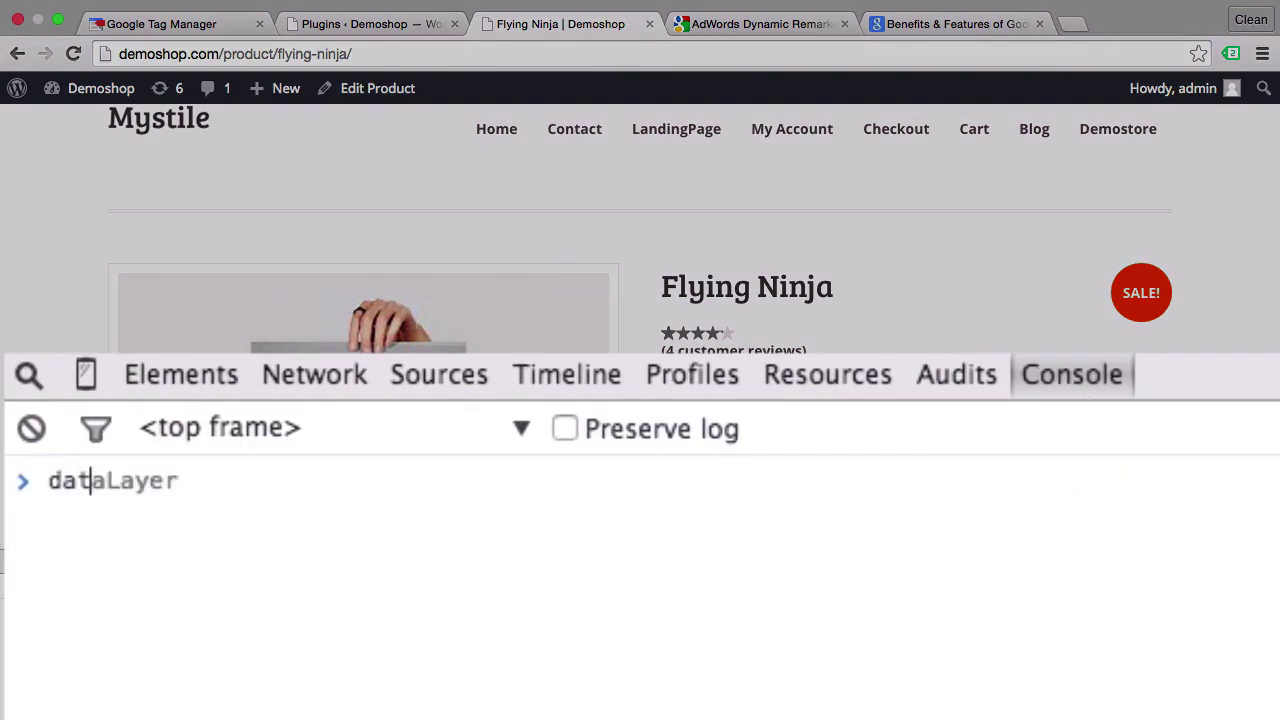
pyautogui.write('aLayer')
pyautogui.press('Return')
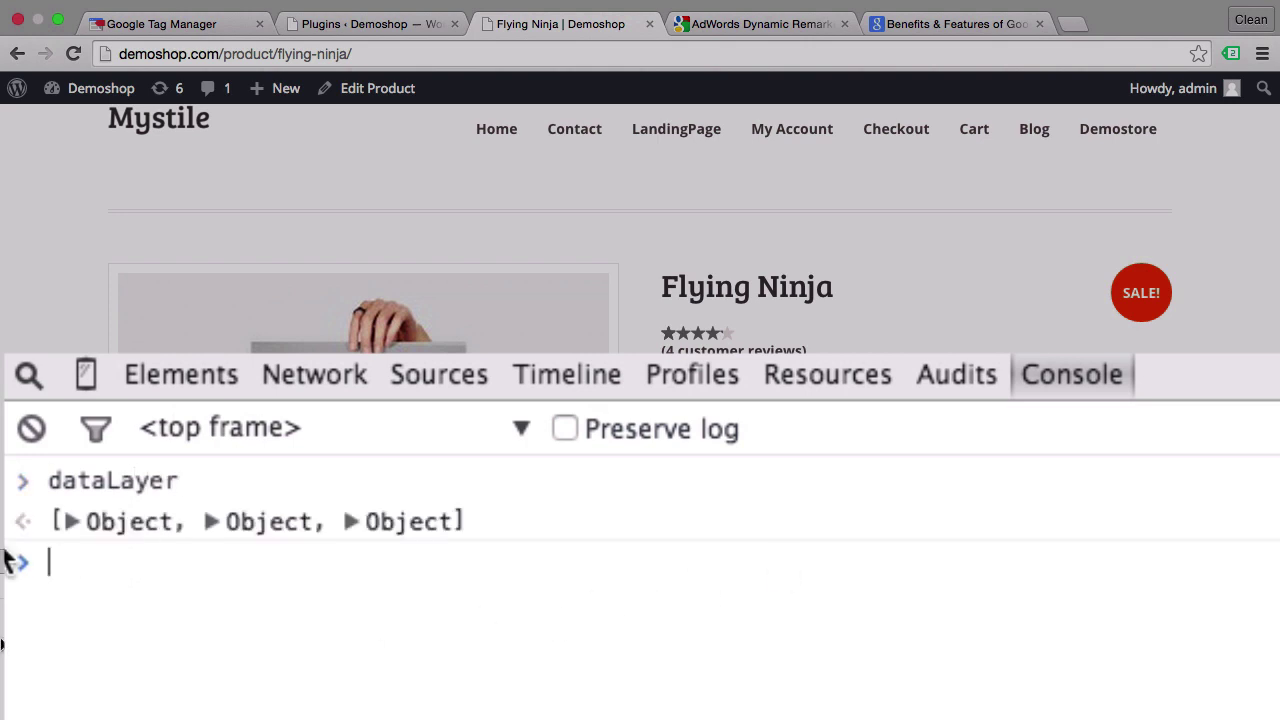
# Expand all three objects in the dataLayer output to examine their contents.
pyautogui.click(66, 520)
pyautogui.click(497, 521)
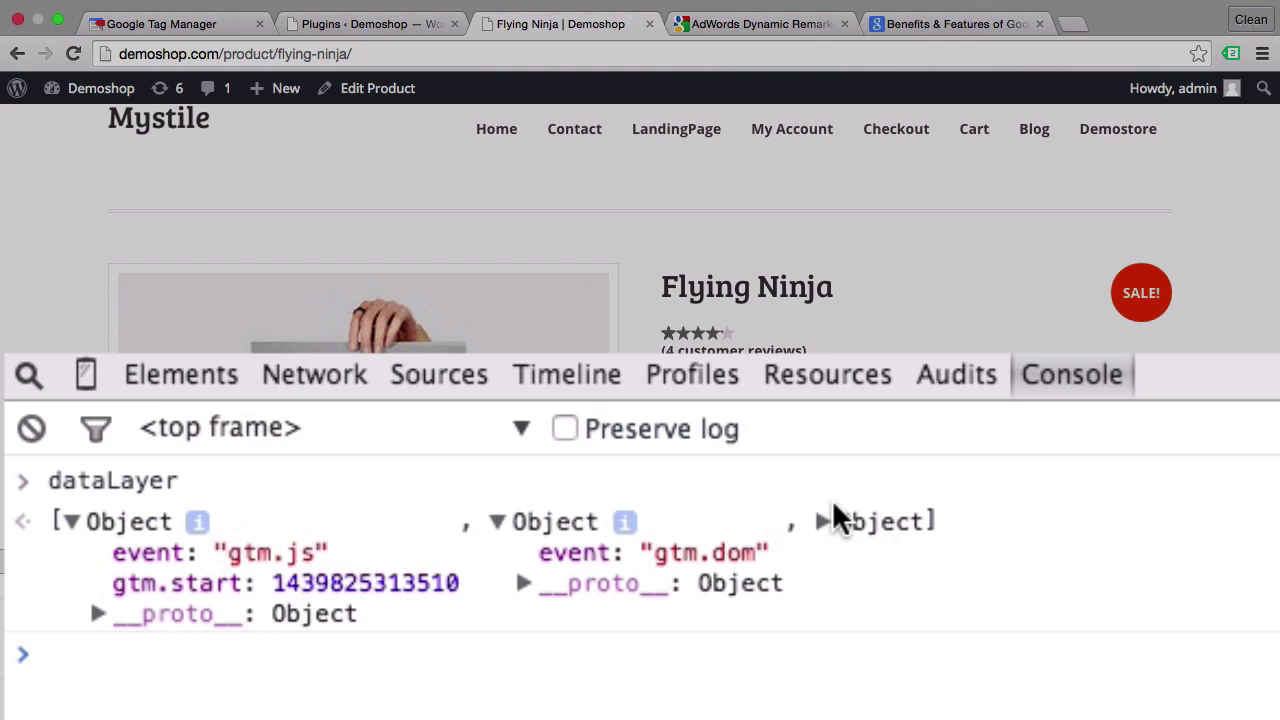
pyautogui.click(820, 522)
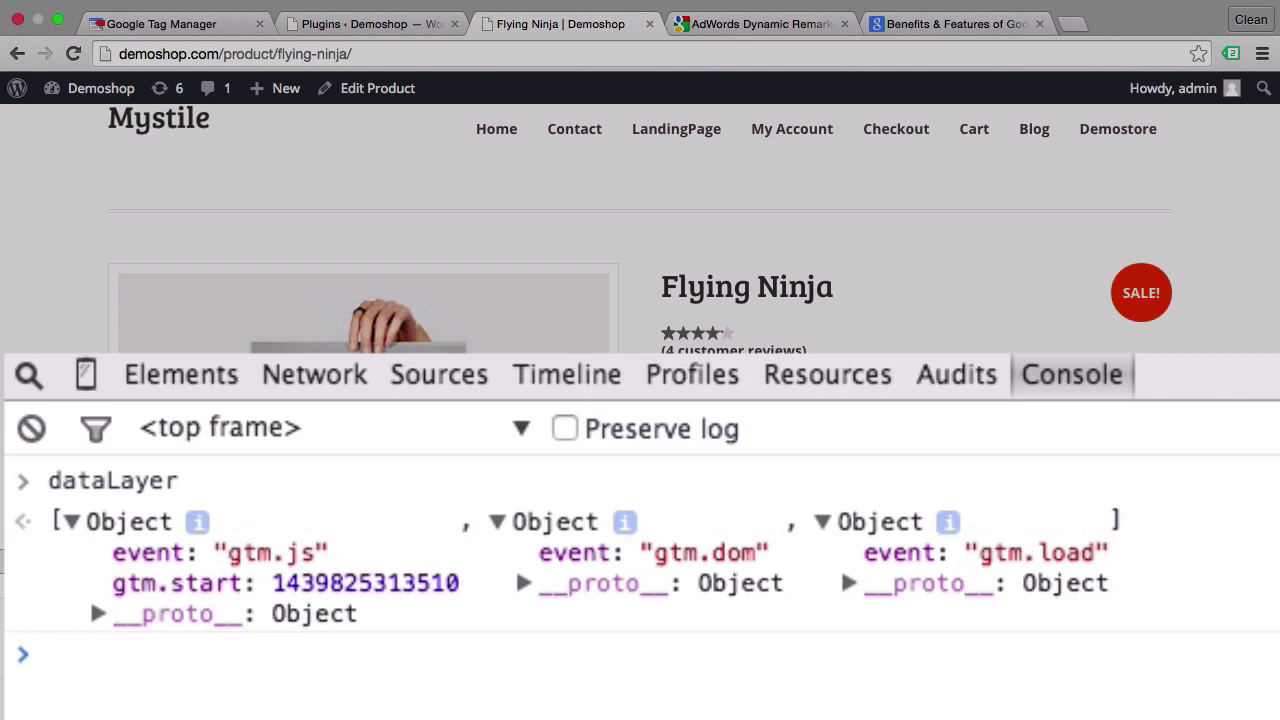
pyautogui.scroll(3, 640, 230)
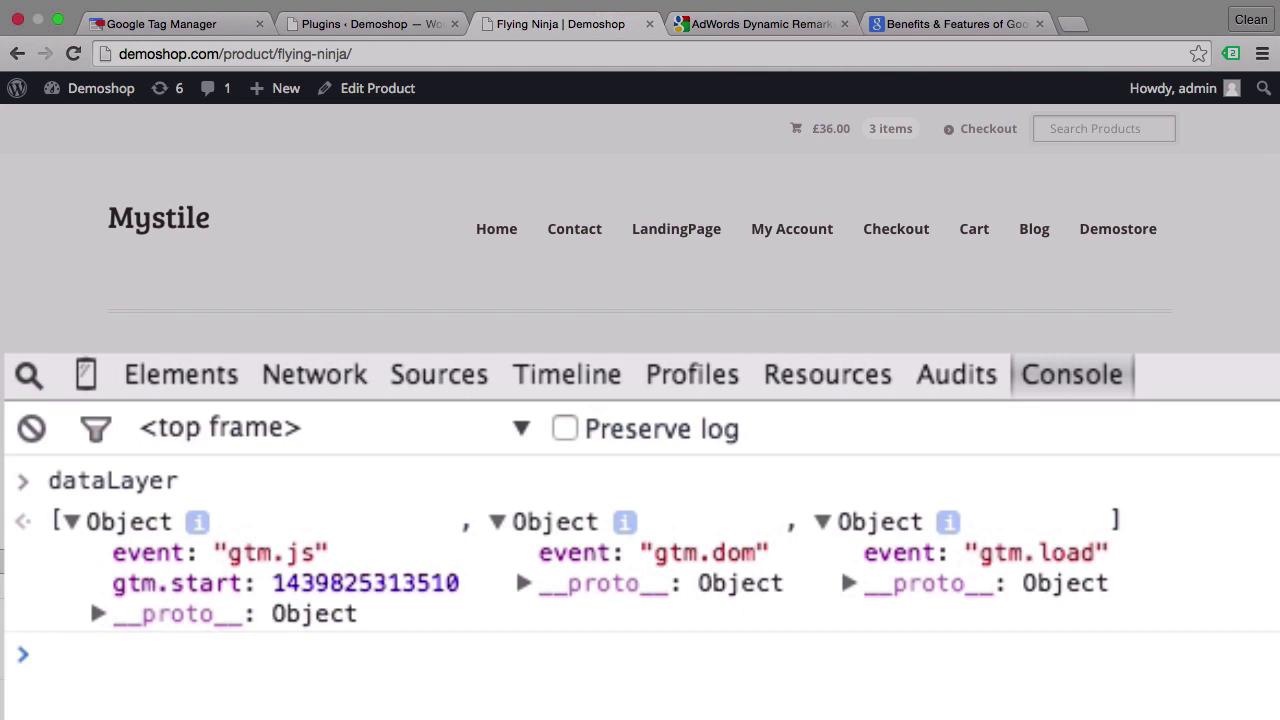
# Activate the Google Tag Manager for Wordpress plugin in the Demoshop admin and open its settings page.
pyautogui.click(351, 31)
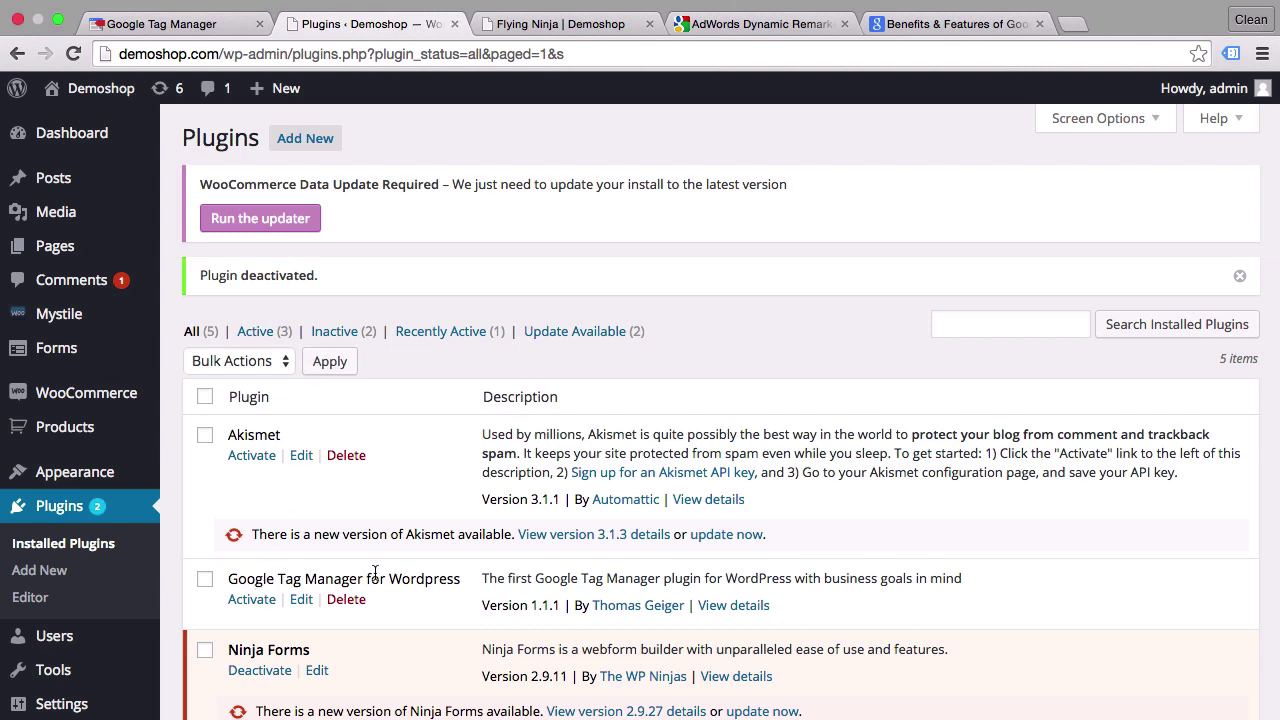
pyautogui.click(252, 600)
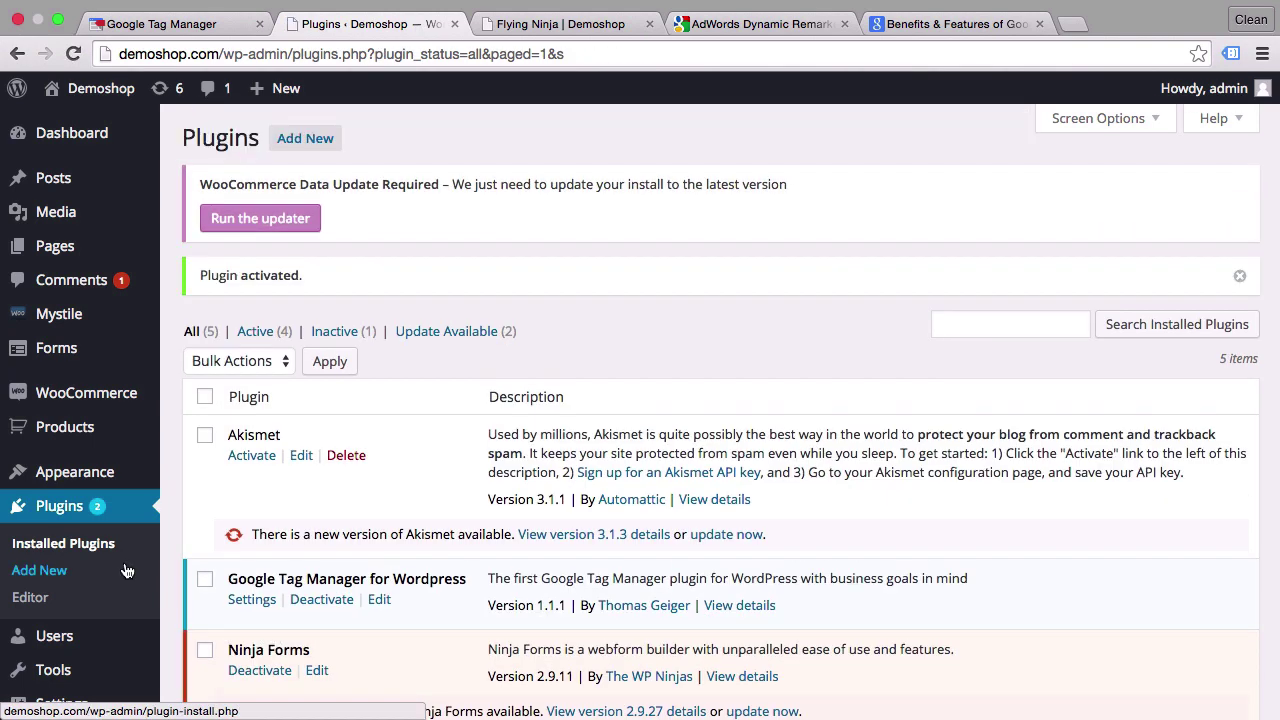
pyautogui.scroll(-5, 124, 570)
pyautogui.moveTo(86, 654)
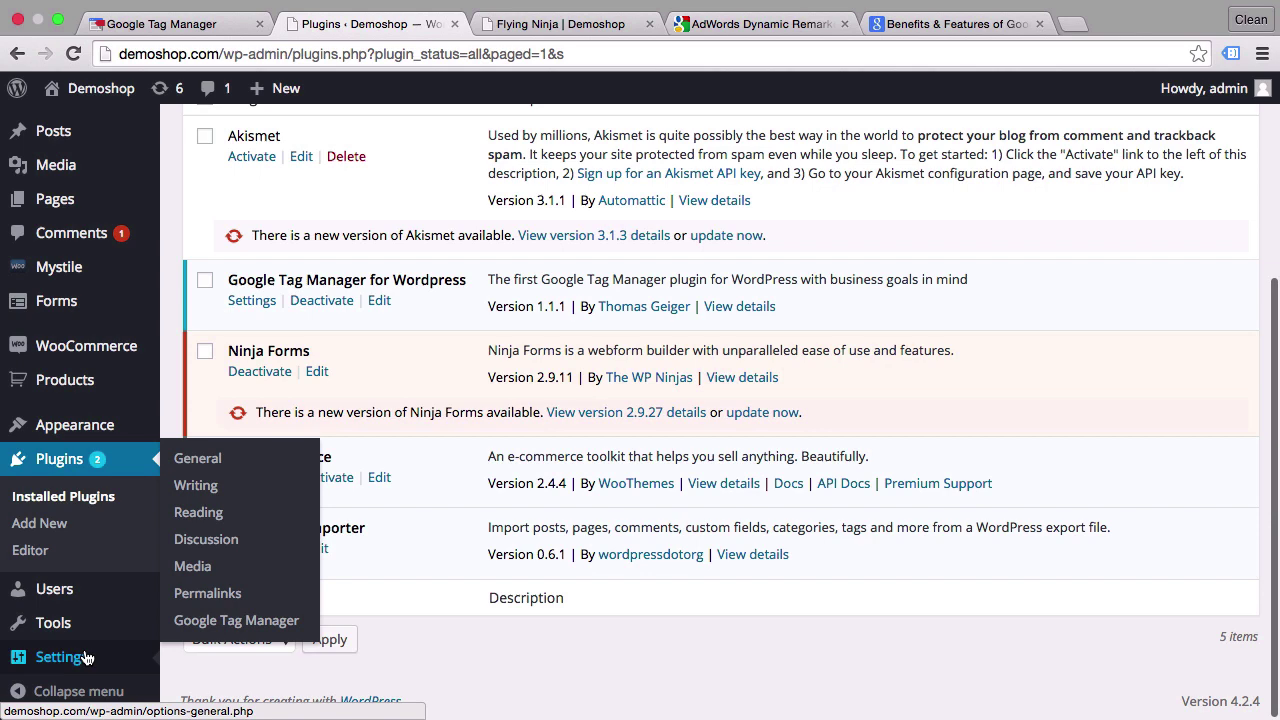
pyautogui.click(224, 622)
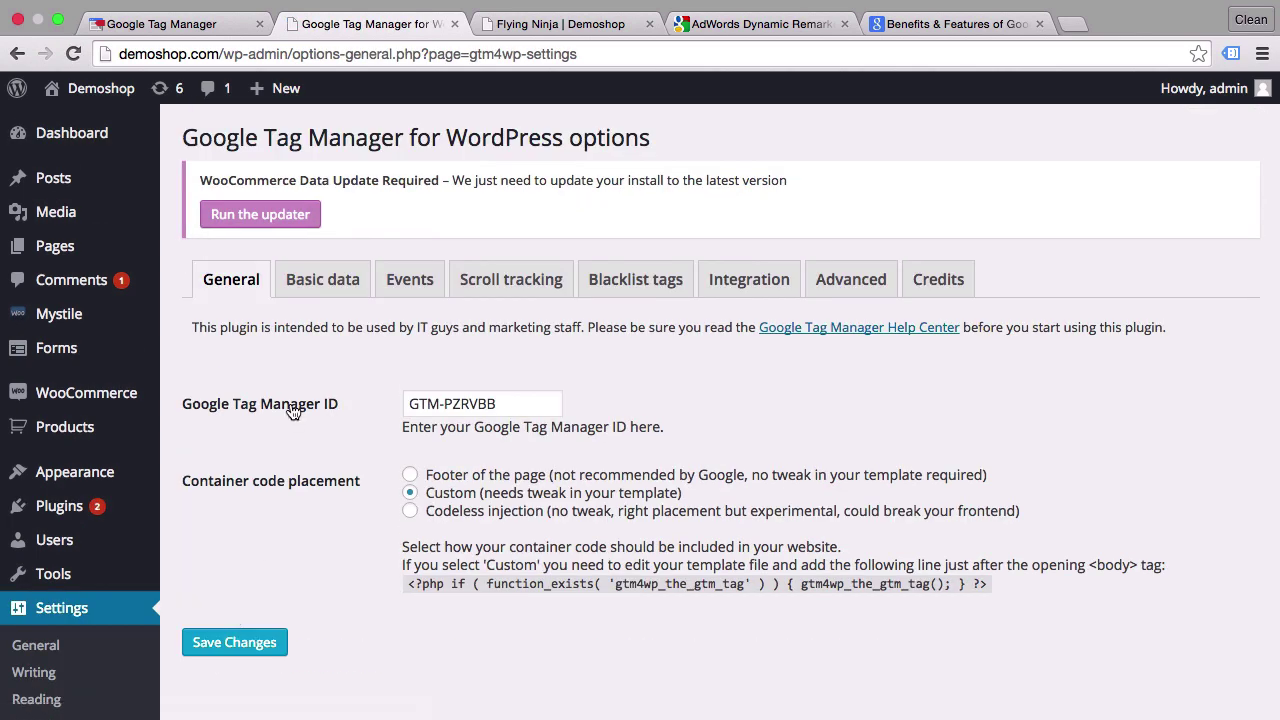
# Save the plugin's AdWords basic data settings with the Remarketing variable option checked.
pyautogui.click(310, 289)
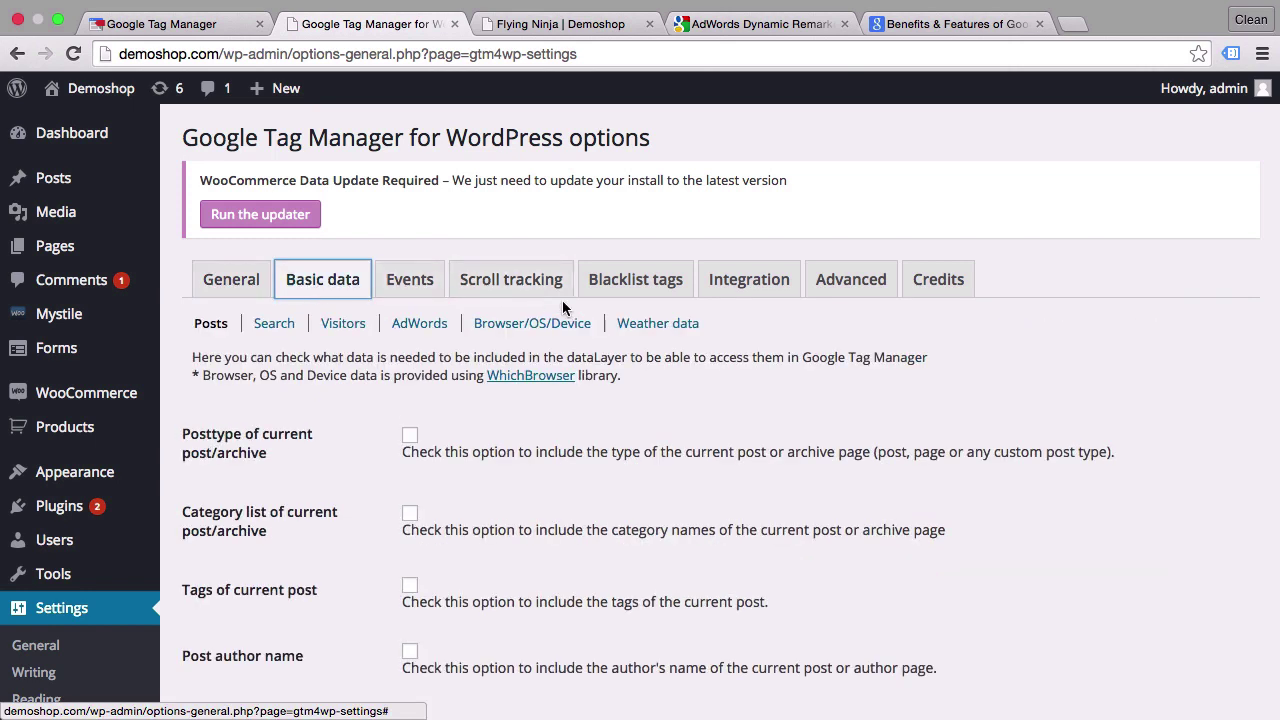
pyautogui.click(438, 328)
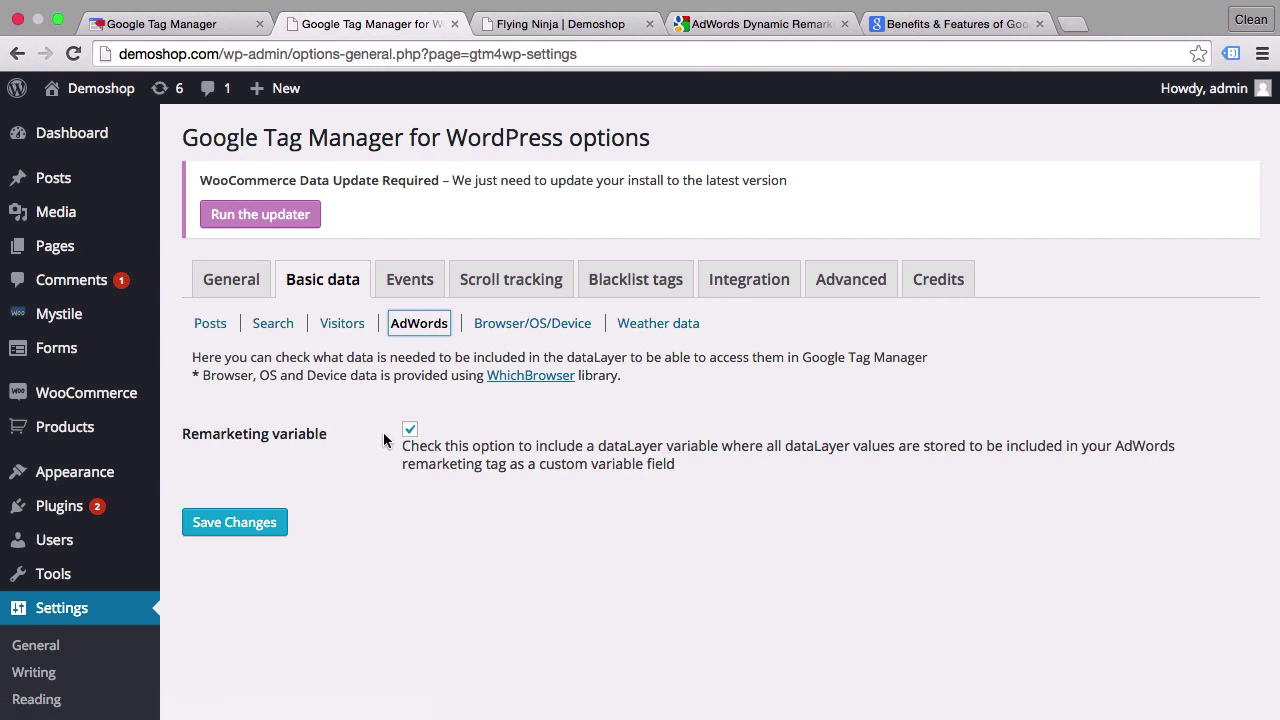
pyautogui.click(217, 529)
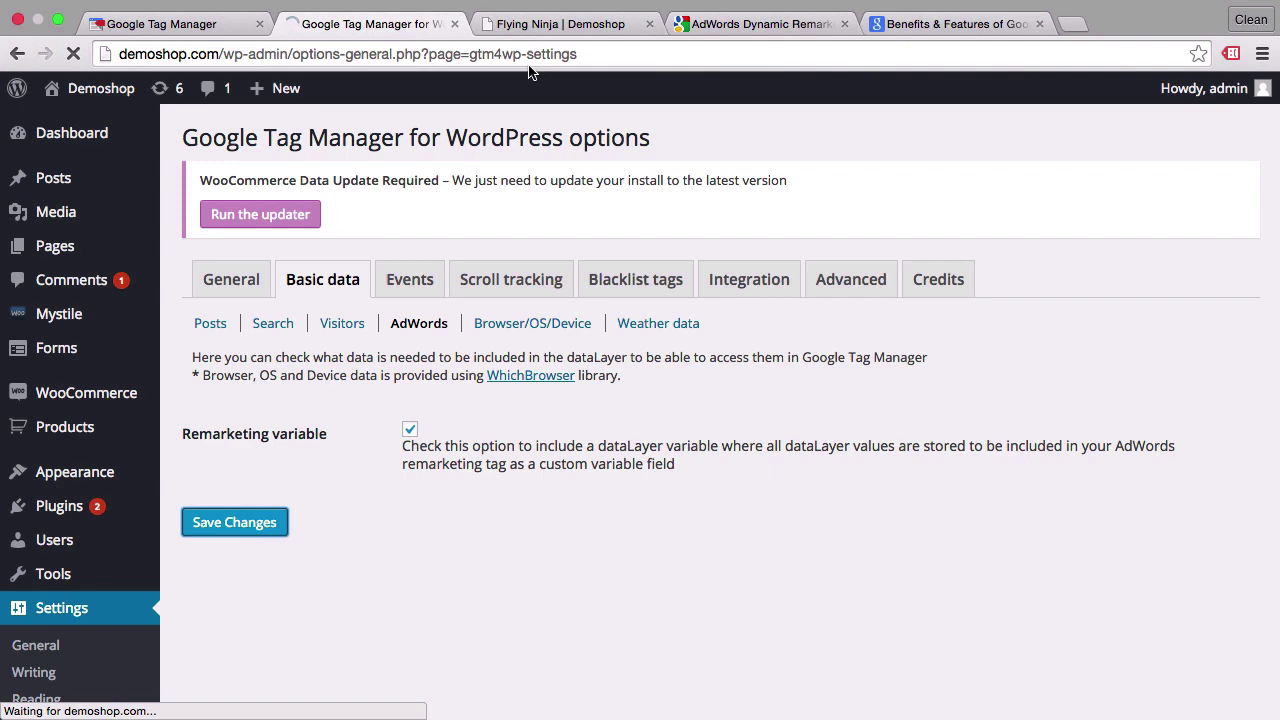
# Reload the Flying Ninja product page and output dataLayer in the console again.
pyautogui.click(522, 28)
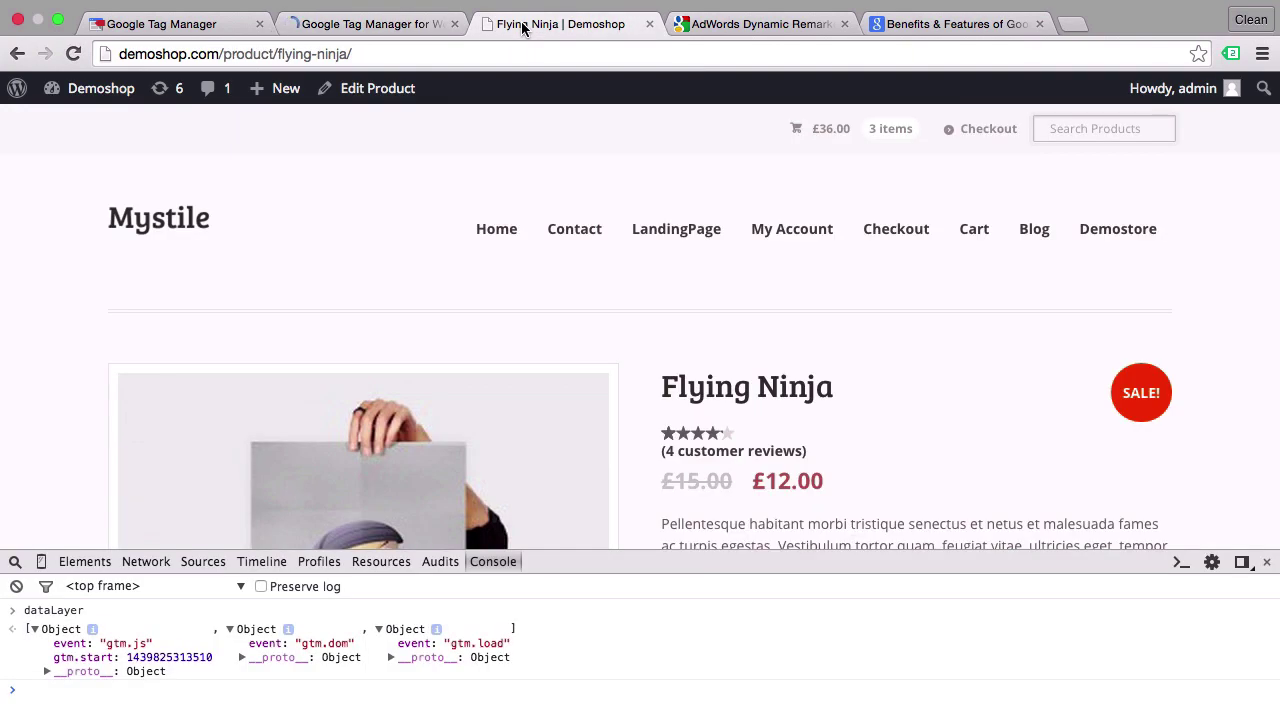
pyautogui.click(67, 64)
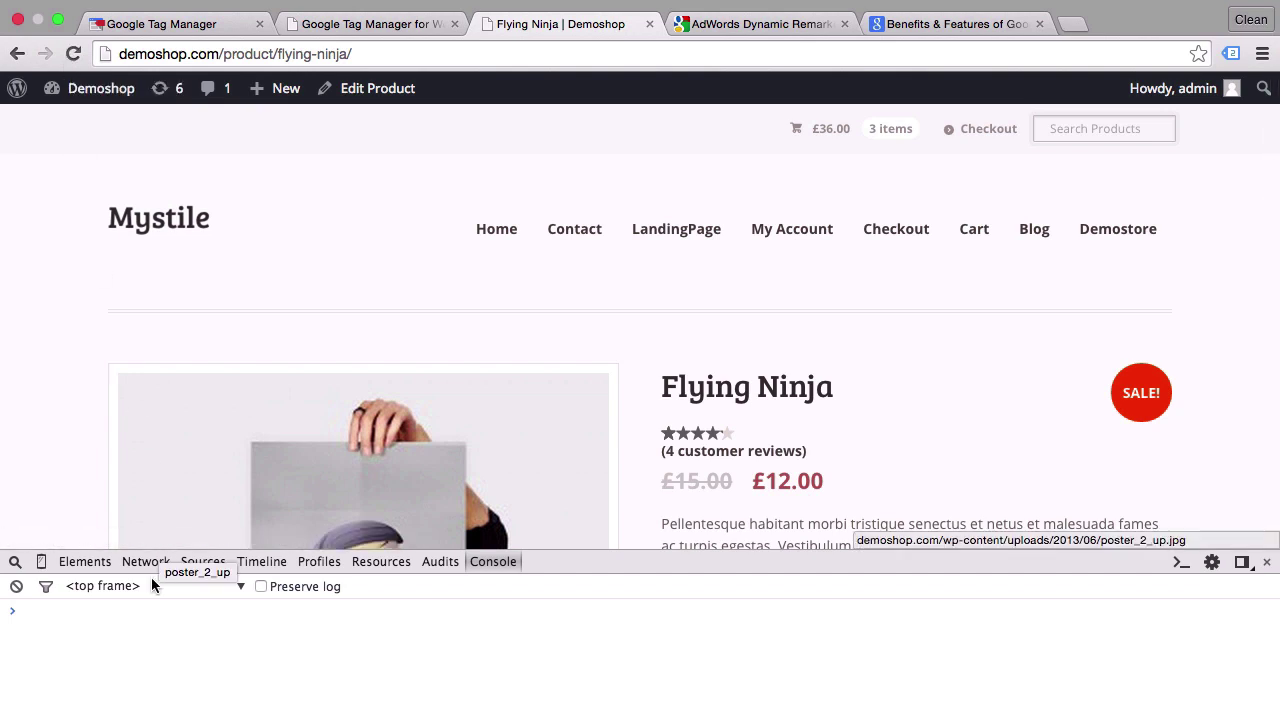
pyautogui.click(122, 646)
pyautogui.write('dataLayer')
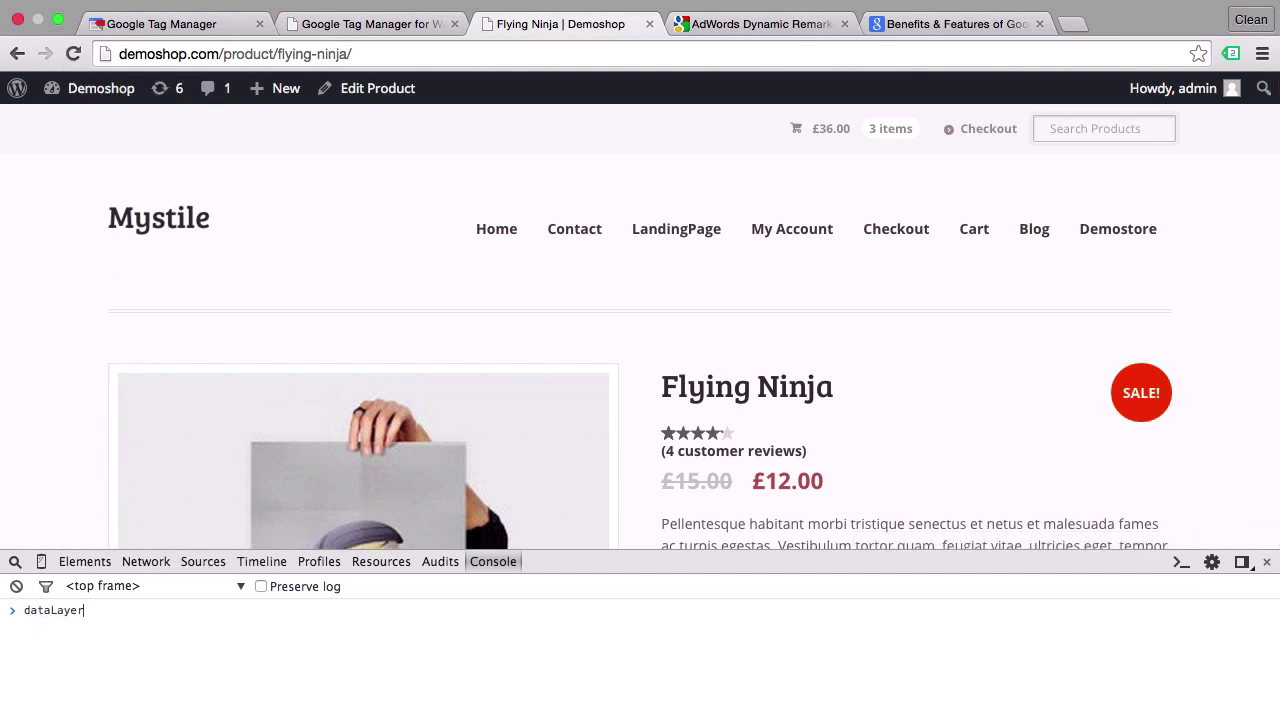
pyautogui.press('Return')
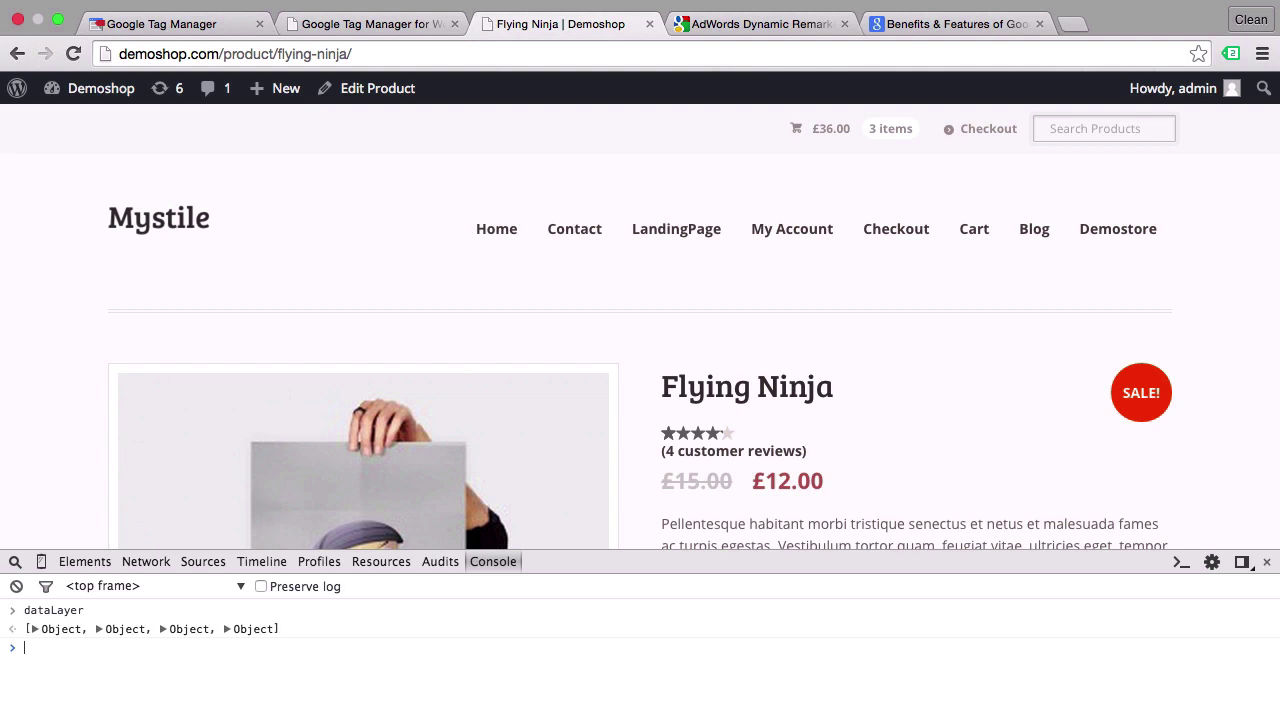
# Expand the first dataLayer object and its google_tag_params to examine the ecomm parameters.
pyautogui.click(33, 629)
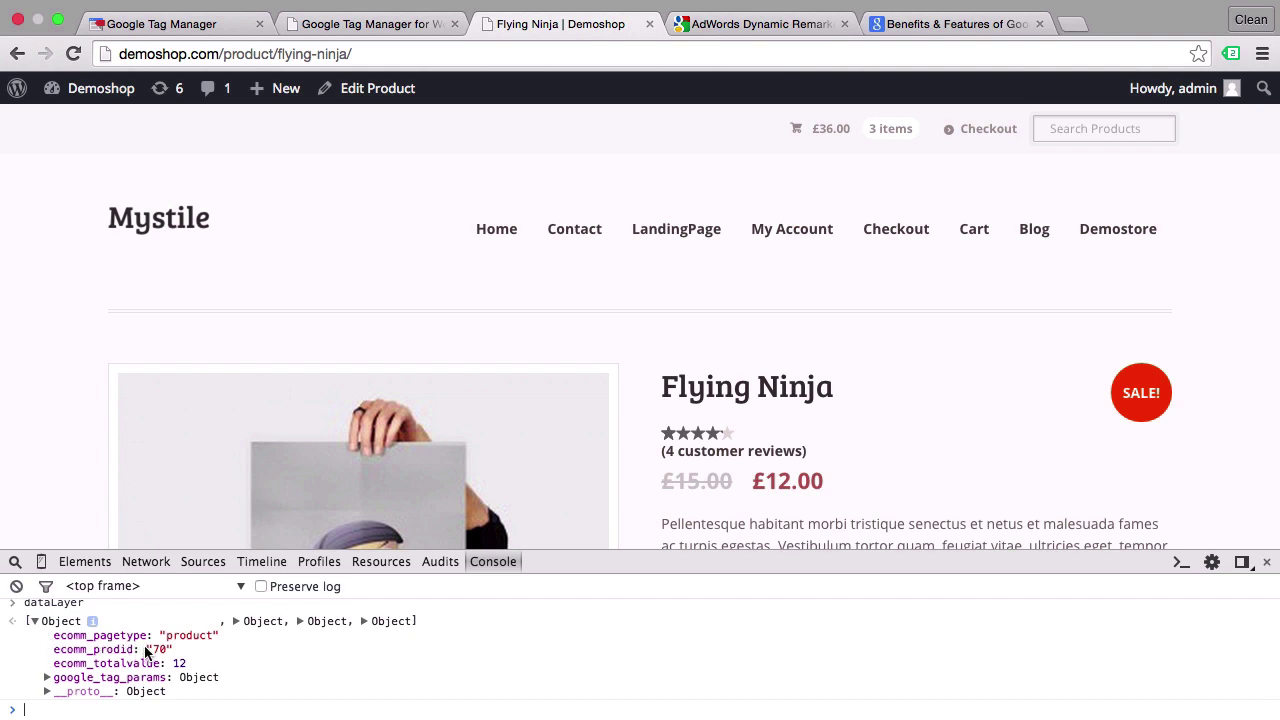
pyautogui.click(47, 678)
pyautogui.scroll(-2, 52, 684)
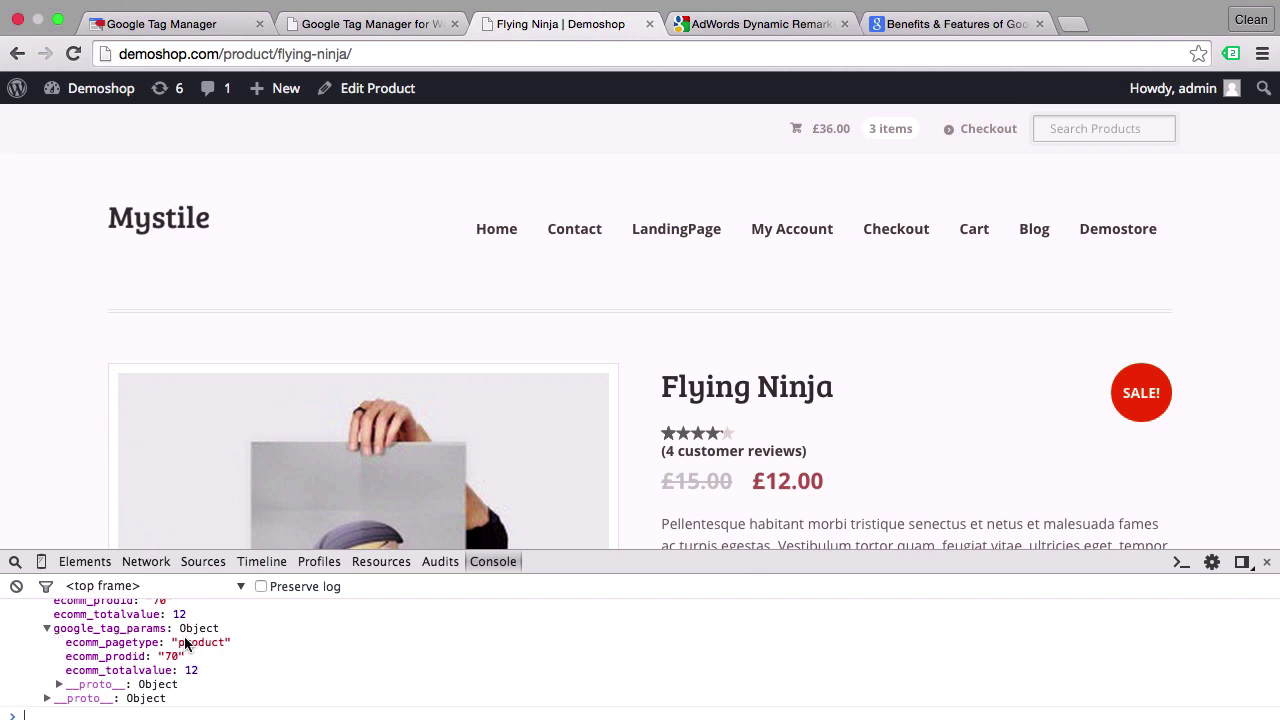
# Start a new user-defined variable of type Data Layer Variable in the demoshop.com Google Tag Manager container.
pyautogui.click(131, 26)
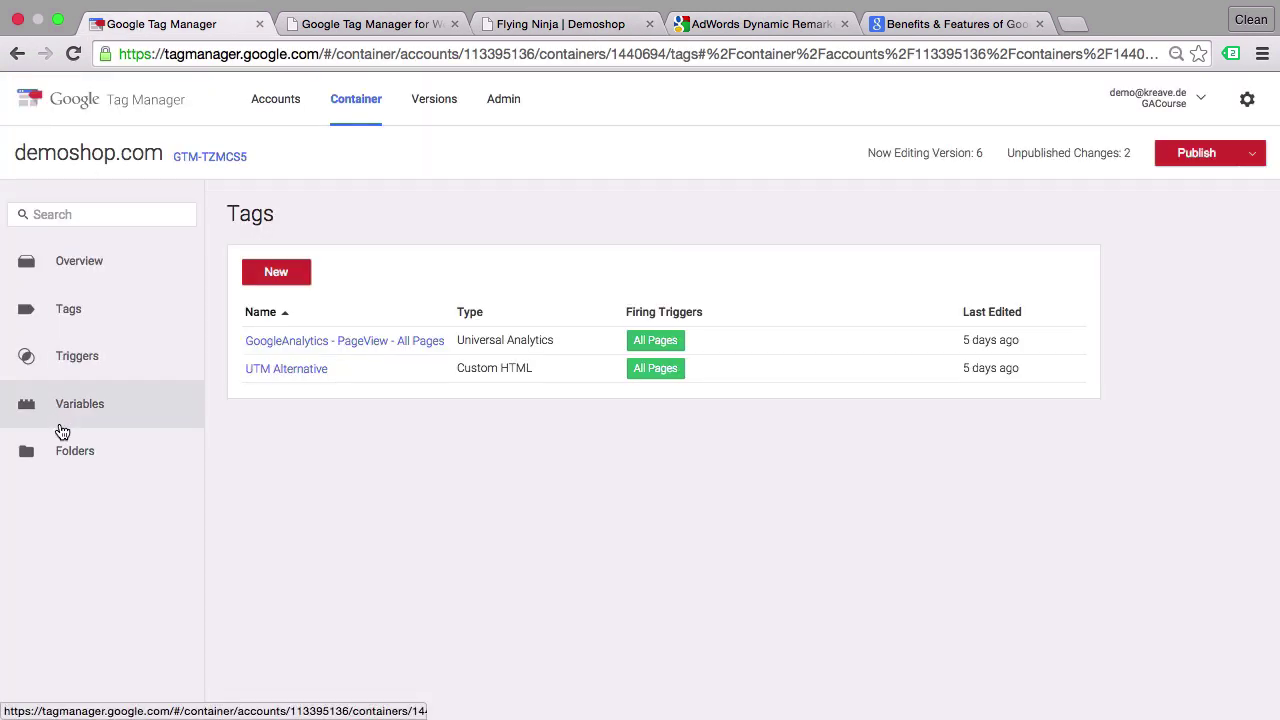
pyautogui.click(60, 426)
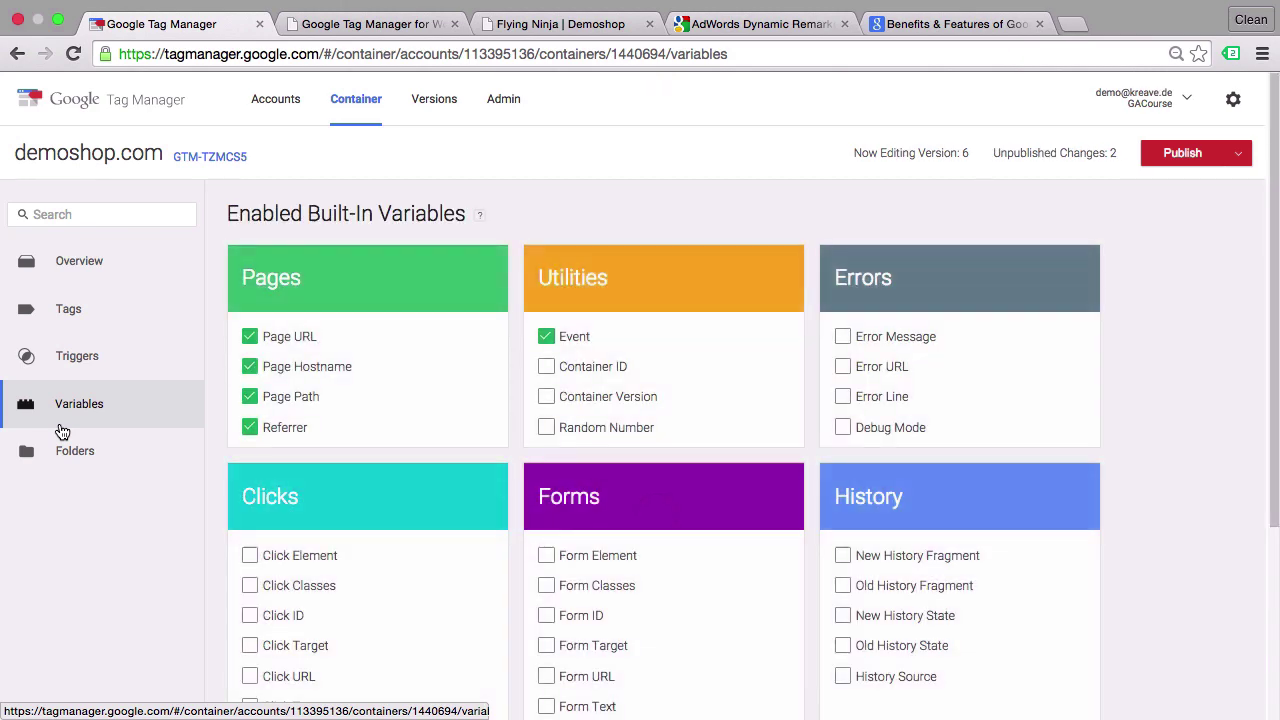
pyautogui.scroll(-5, 365, 336)
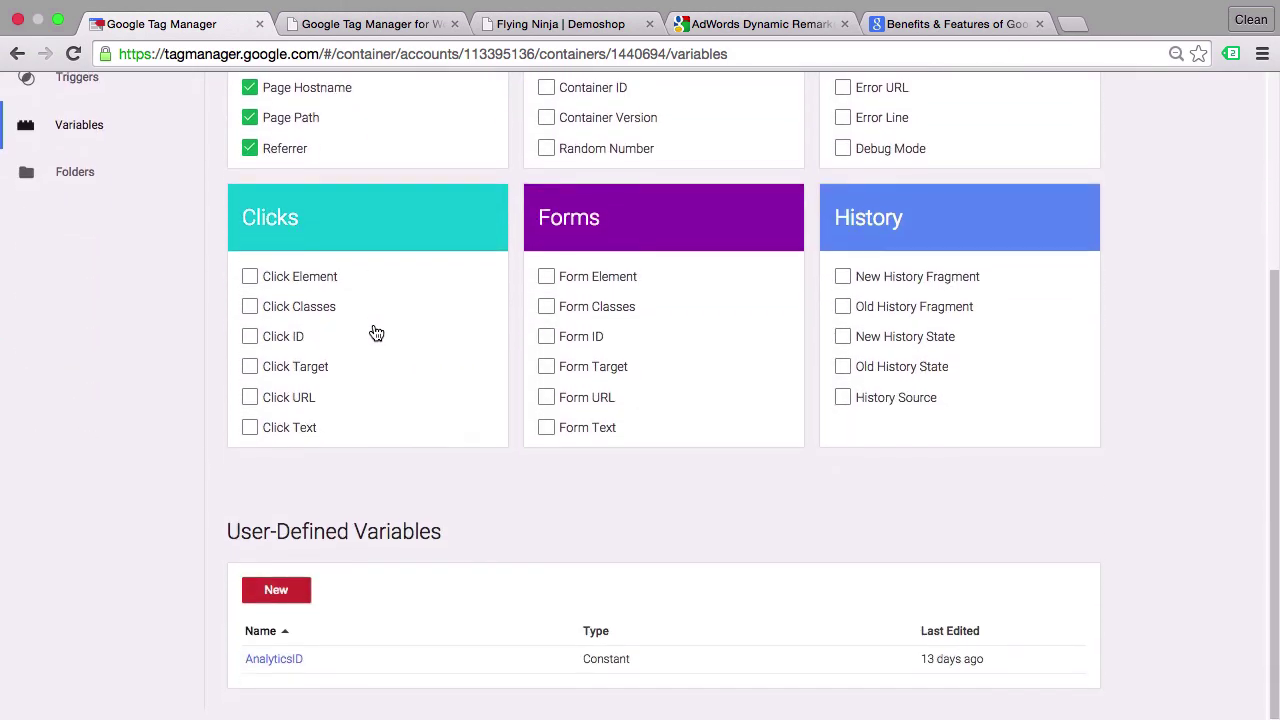
pyautogui.click(297, 598)
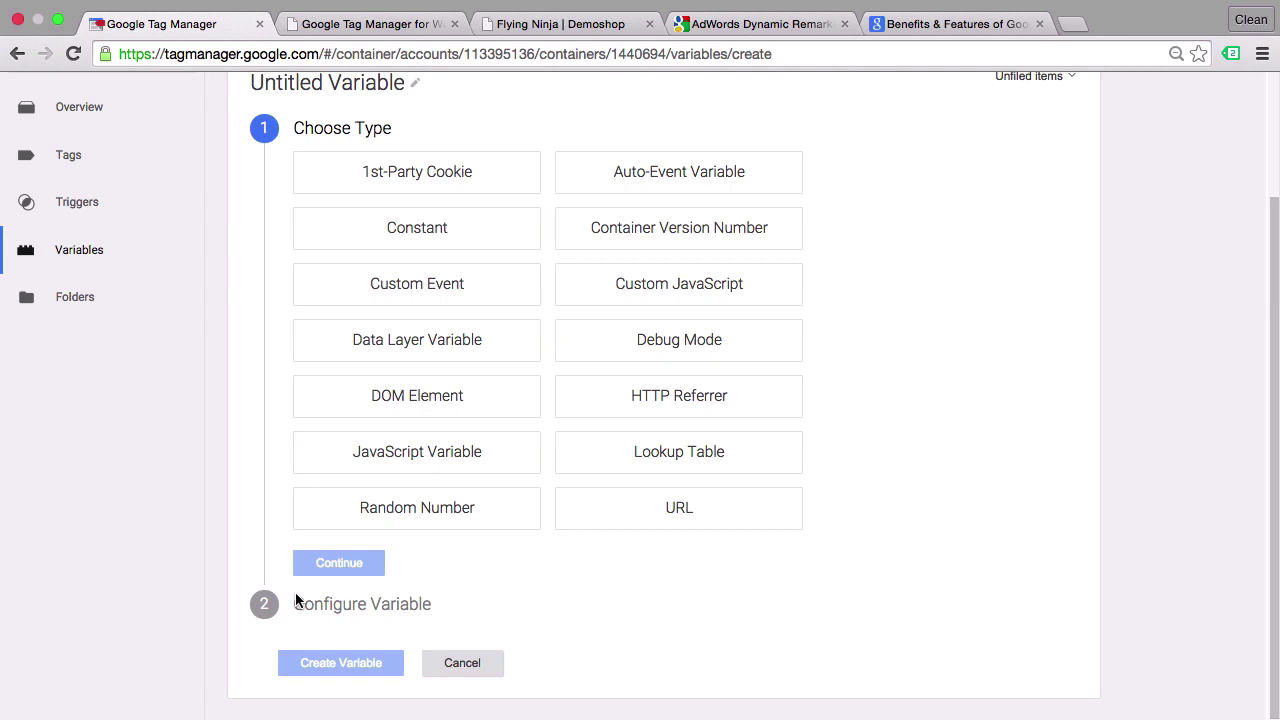
pyautogui.click(499, 354)
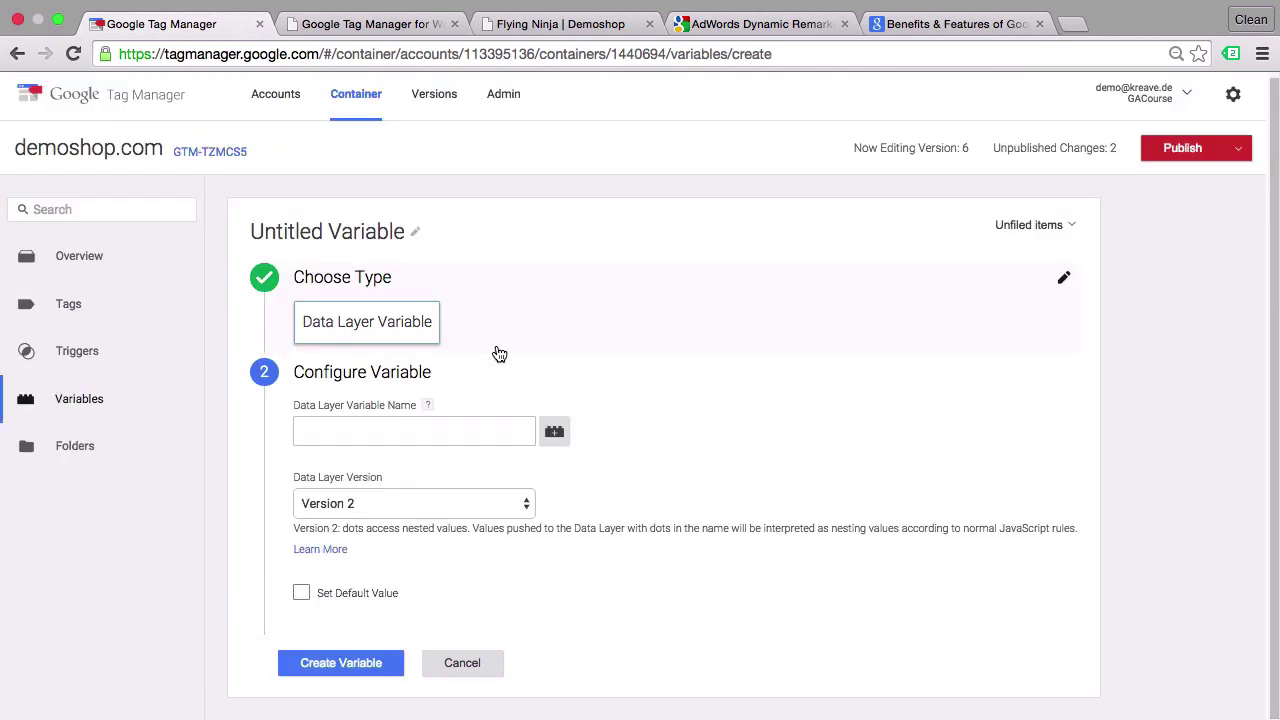
# Name the new Data Layer Variable "remarketing data".
pyautogui.doubleClick(361, 235)
pyautogui.tripleClick(361, 235)
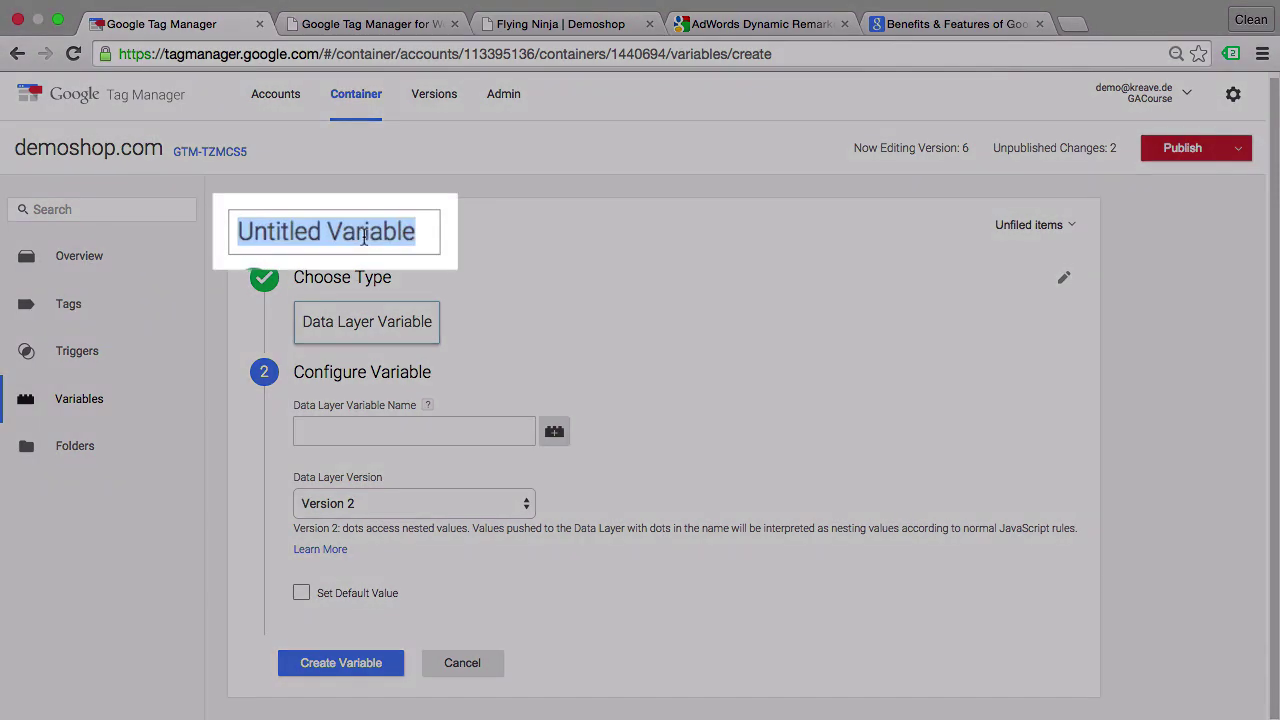
pyautogui.write('remarketing')
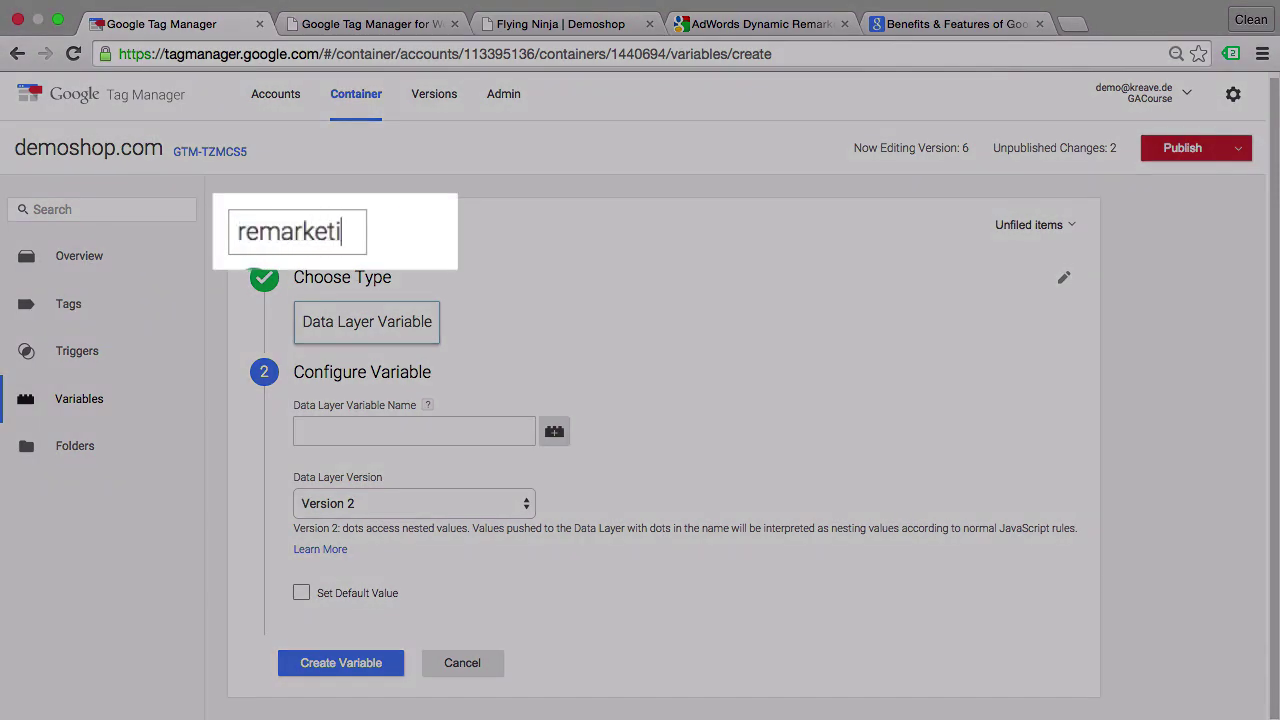
pyautogui.write(' data')
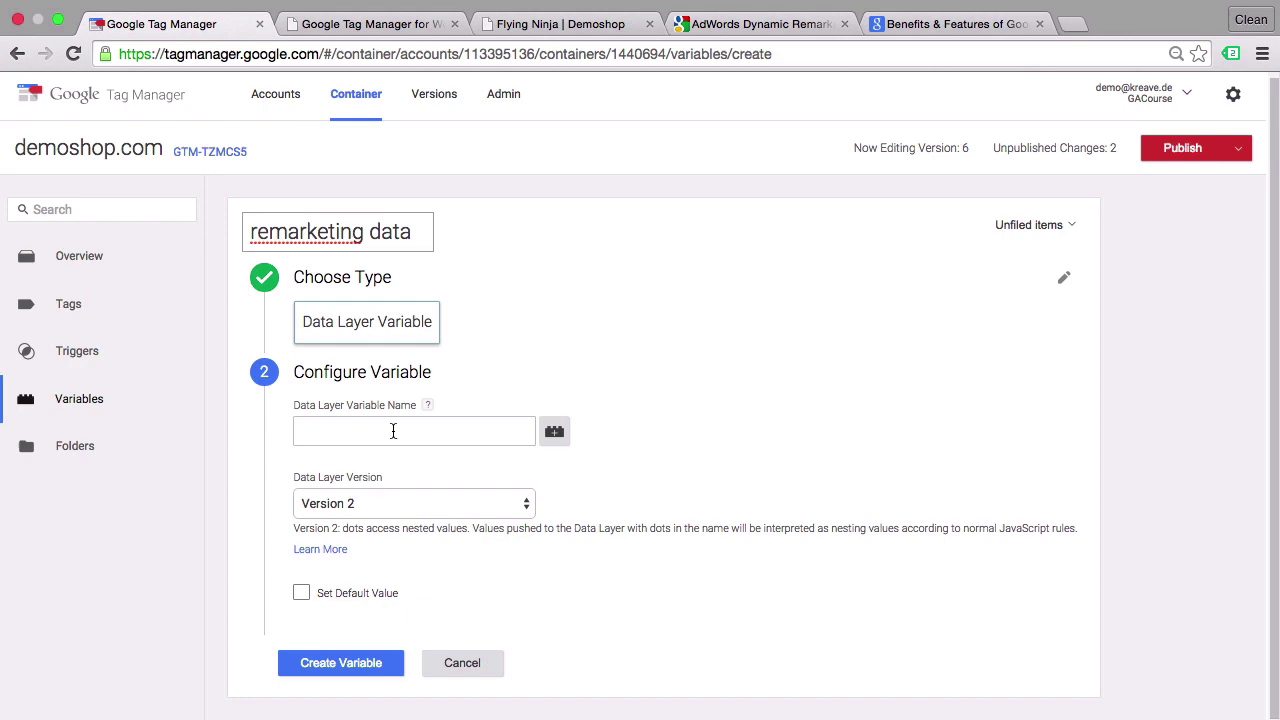
# Check the key in the Flying Ninja page's dataLayer output, then create the variable with Data Layer Variable Name google_tag_params.
pyautogui.click(393, 431)
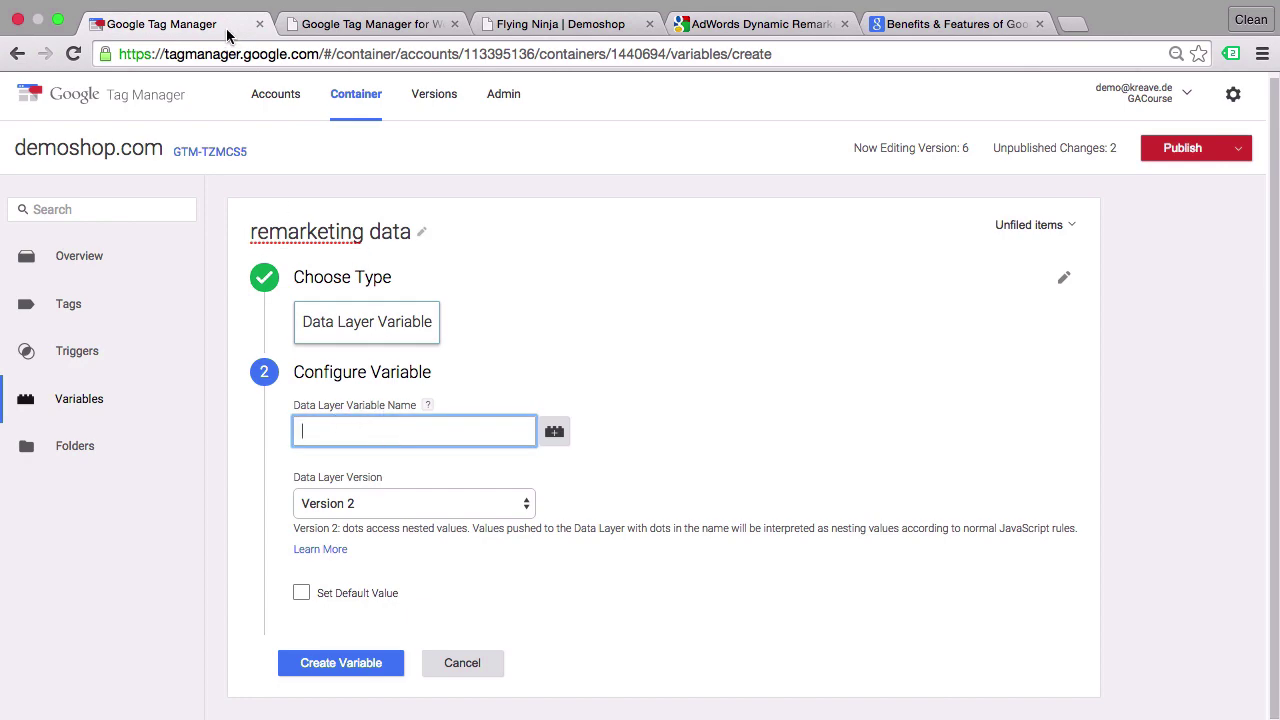
pyautogui.click(336, 31)
pyautogui.click(492, 20)
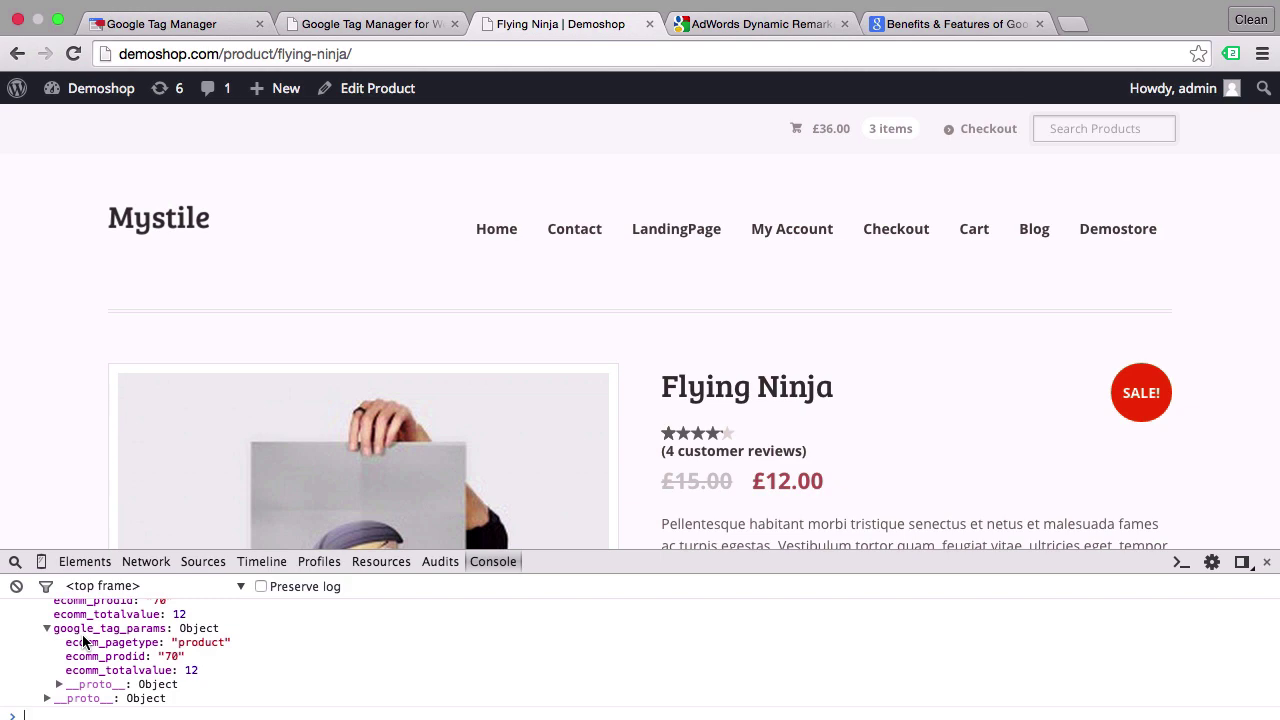
pyautogui.click(196, 26)
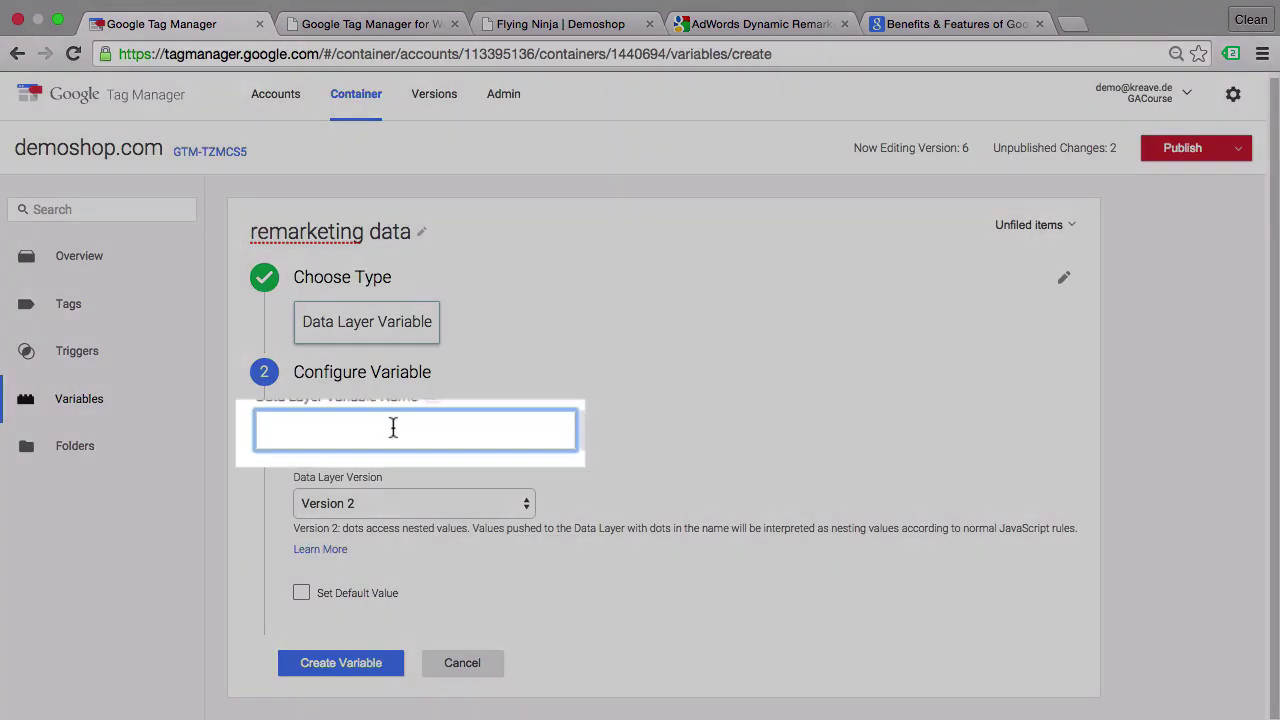
pyautogui.write('google_')
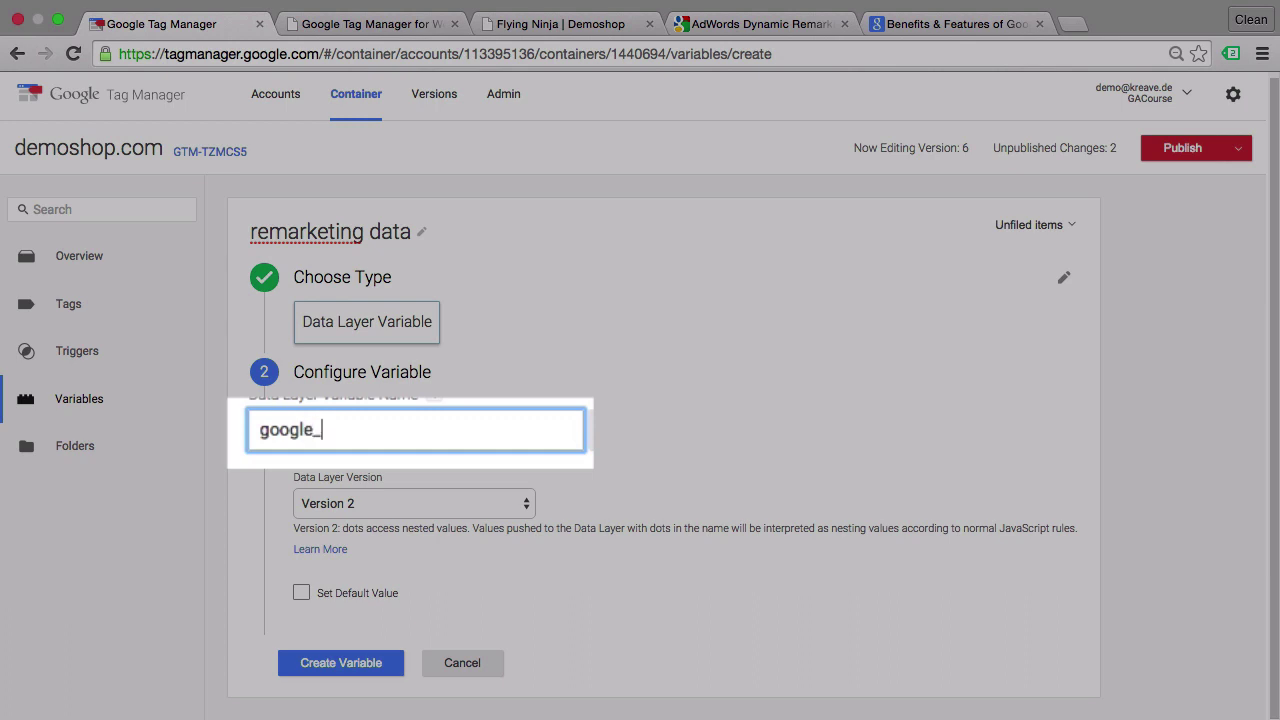
pyautogui.write('tag_params')
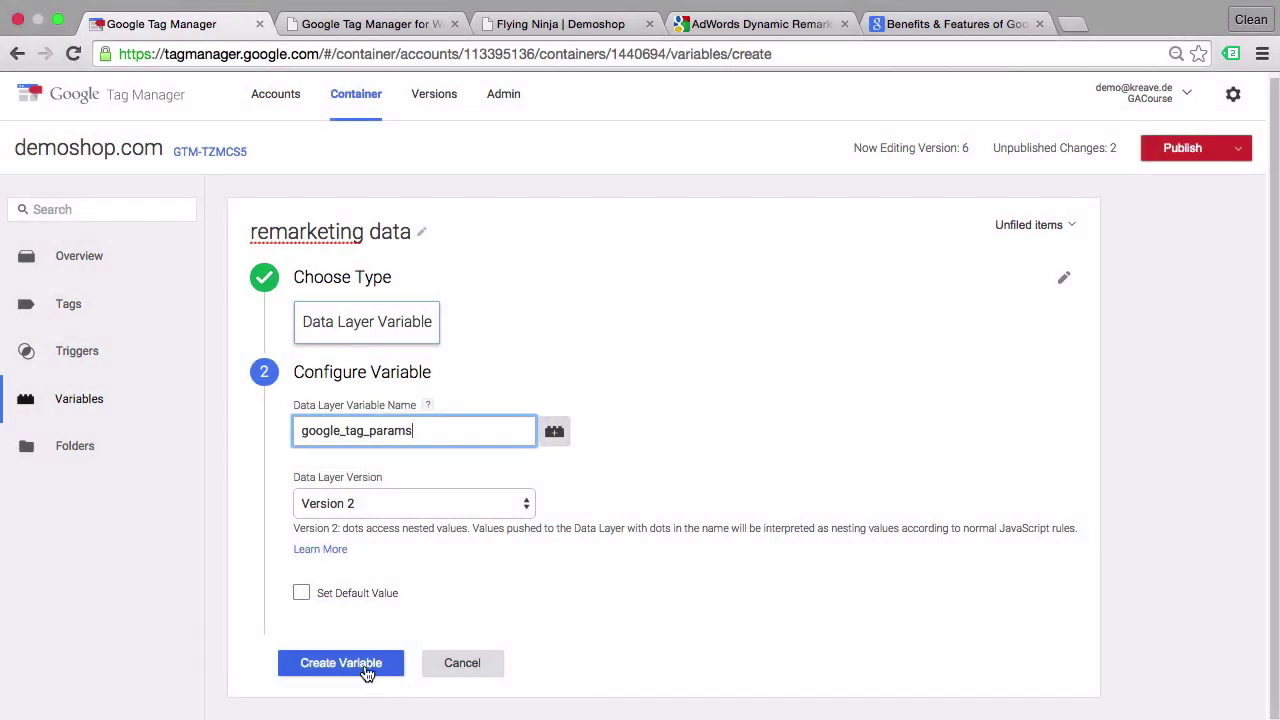
pyautogui.click(366, 668)
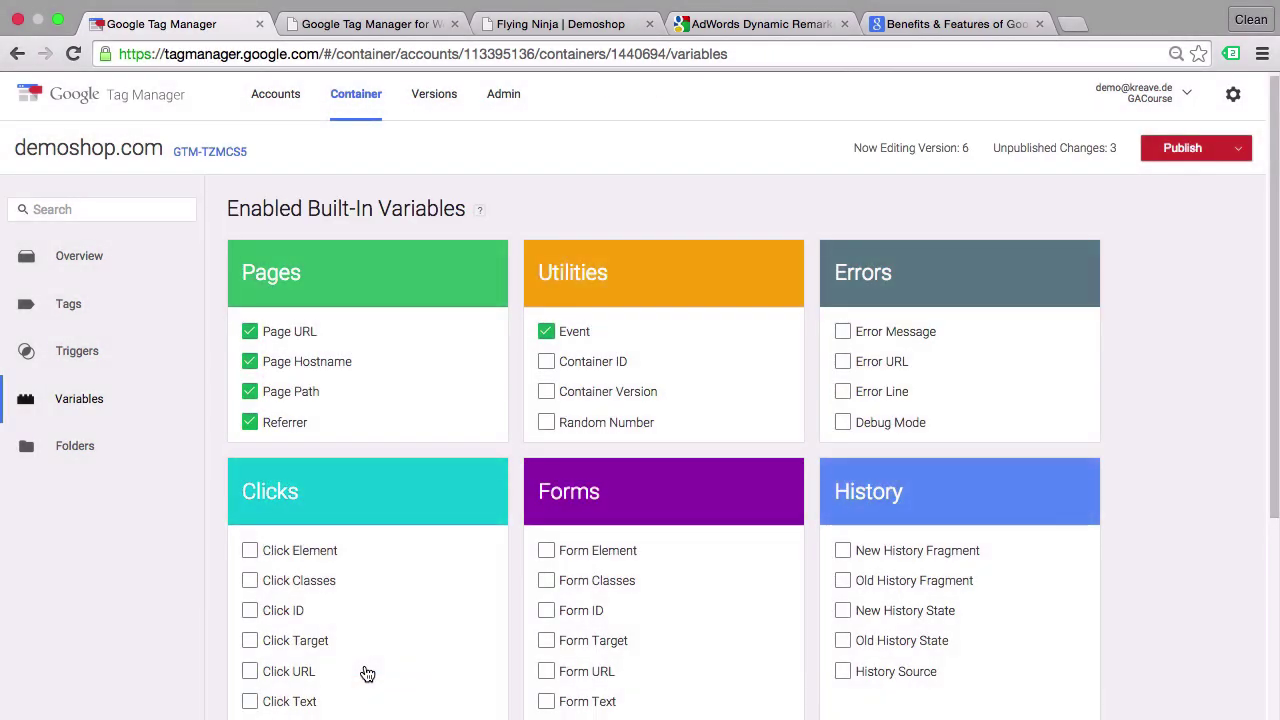
# Start a new tag in the container and name it "AdWords - Remarketing - All Pages".
pyautogui.click(132, 316)
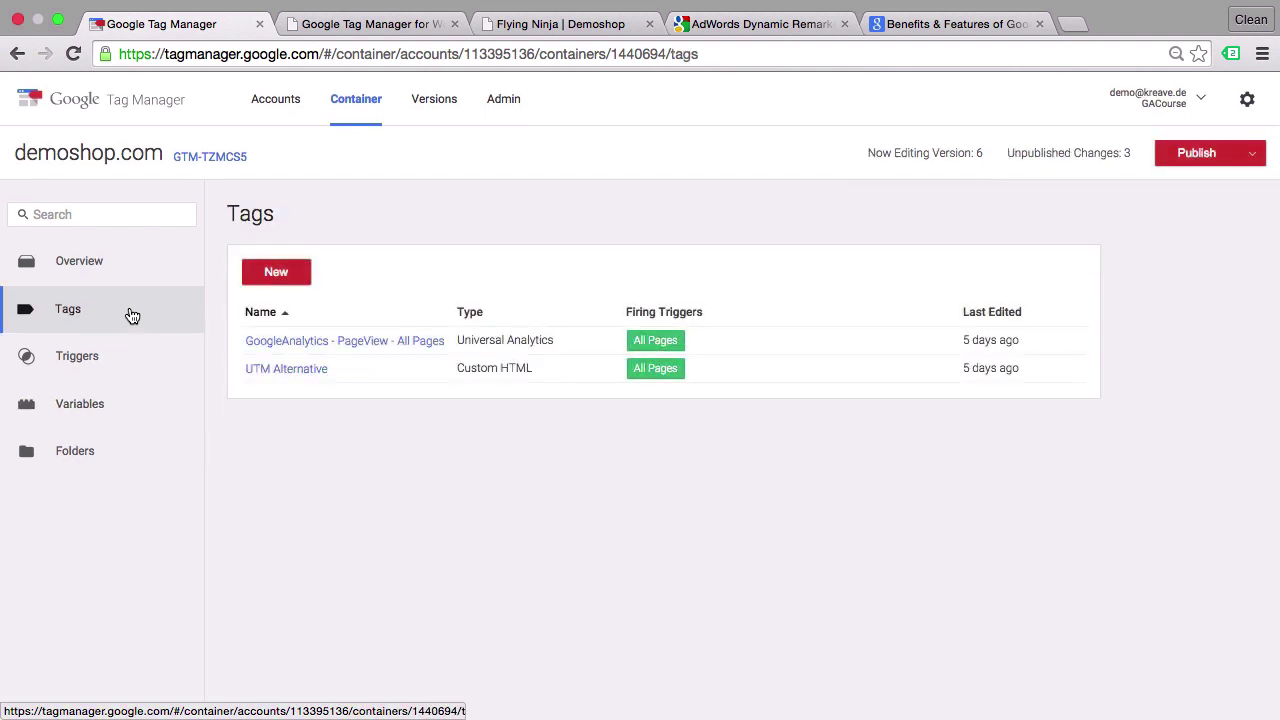
pyautogui.click(297, 277)
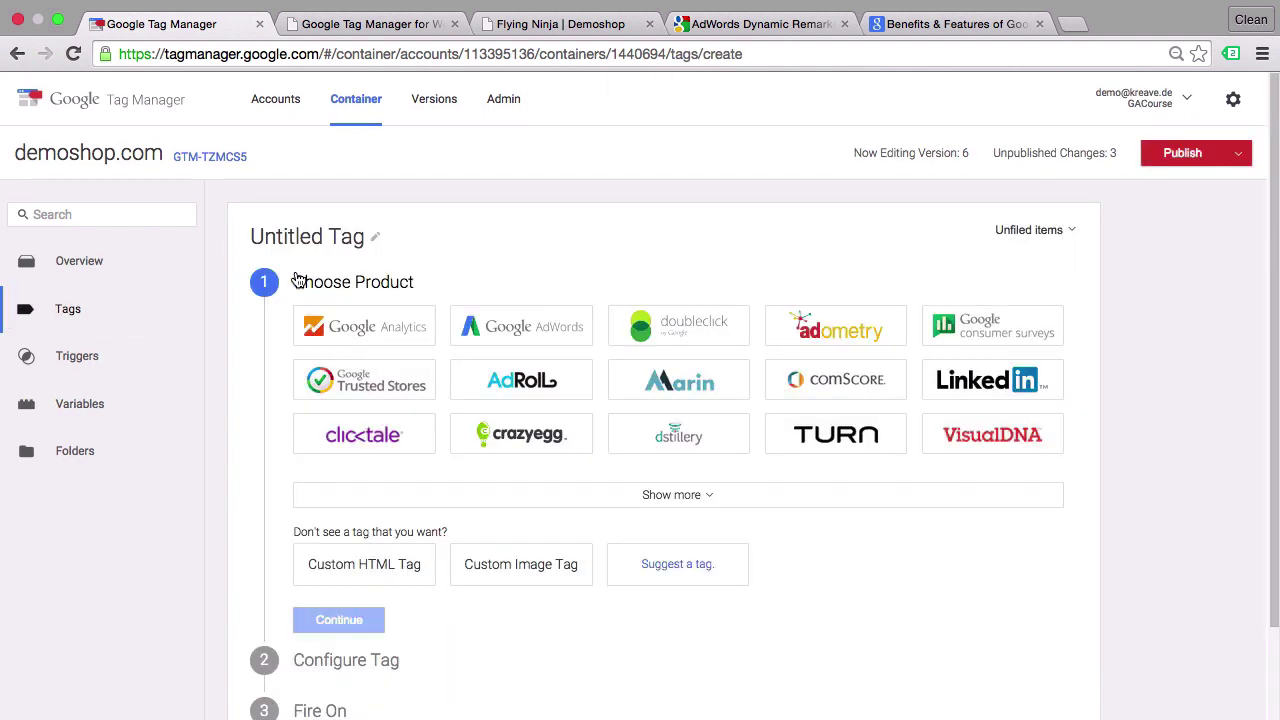
pyautogui.click(287, 226)
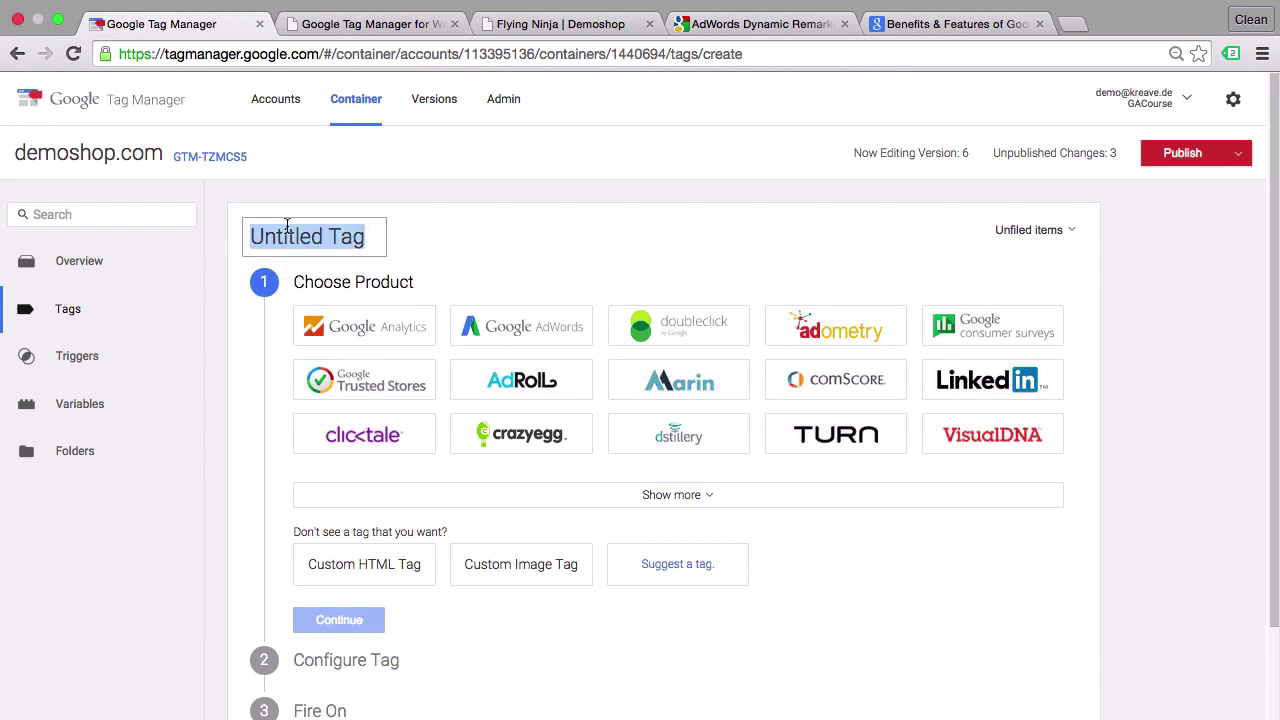
pyautogui.write('AdWords')
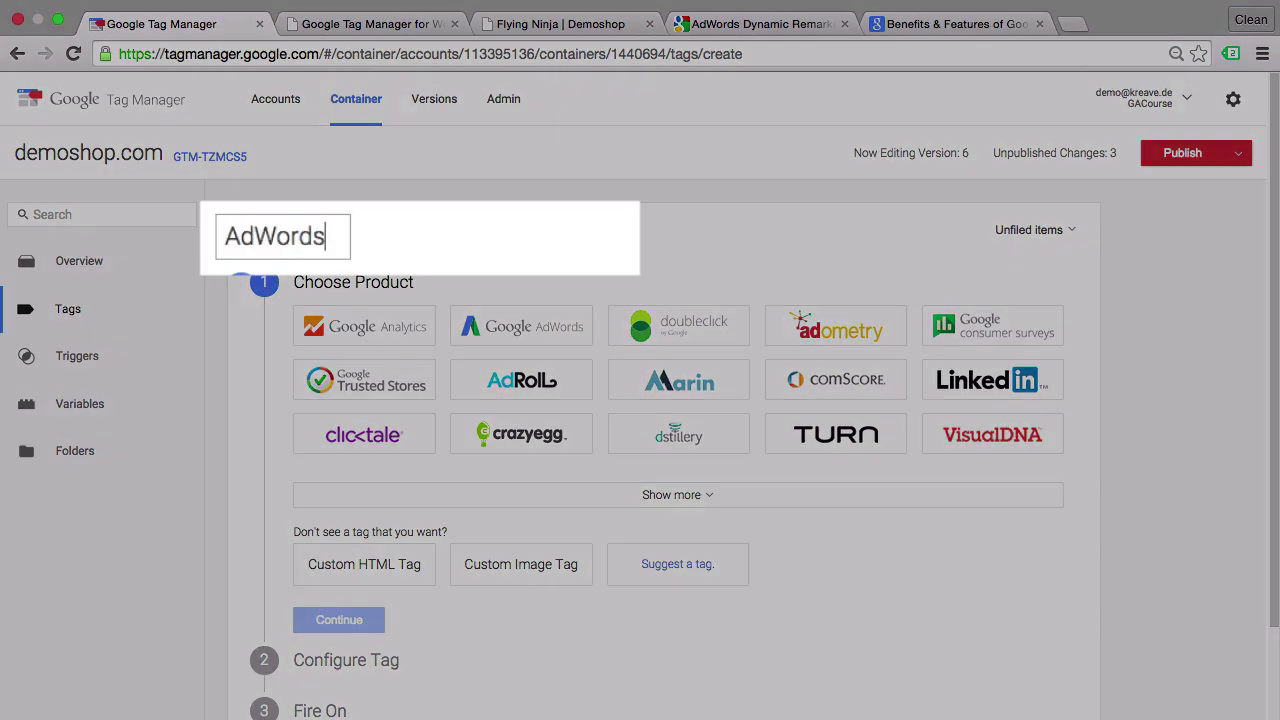
pyautogui.write(' - Re')
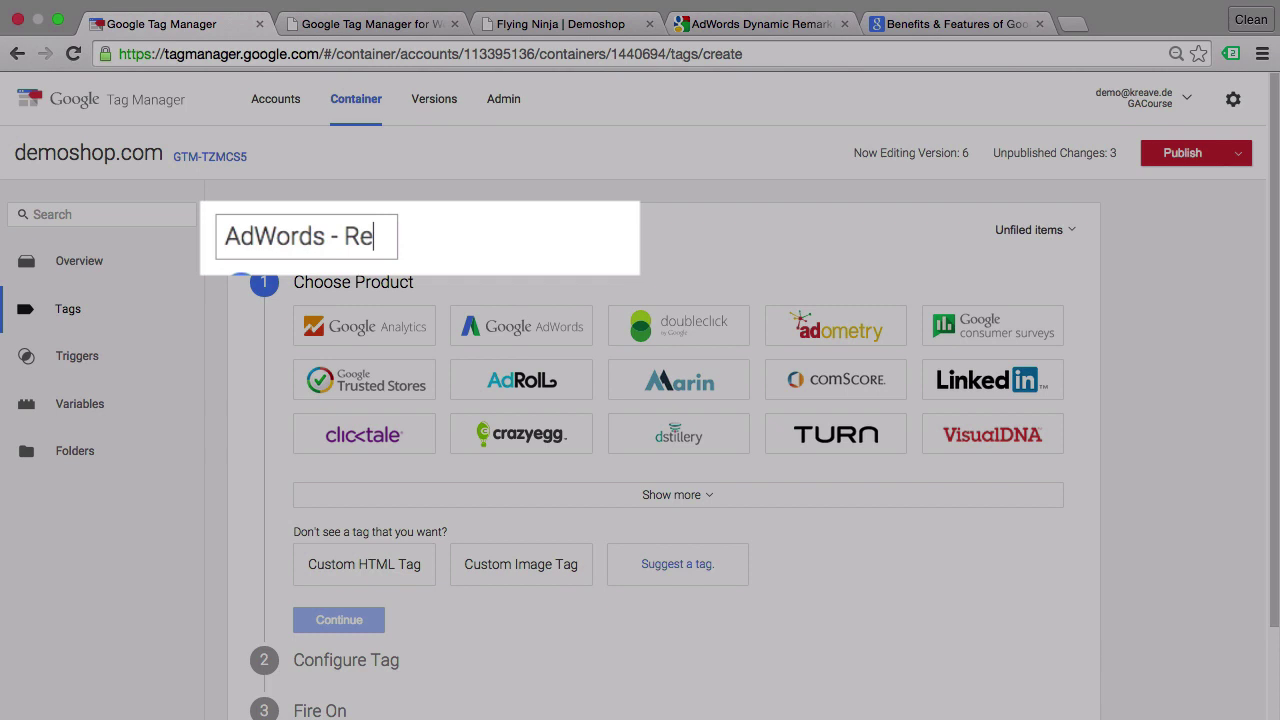
pyautogui.write('marketing - ')
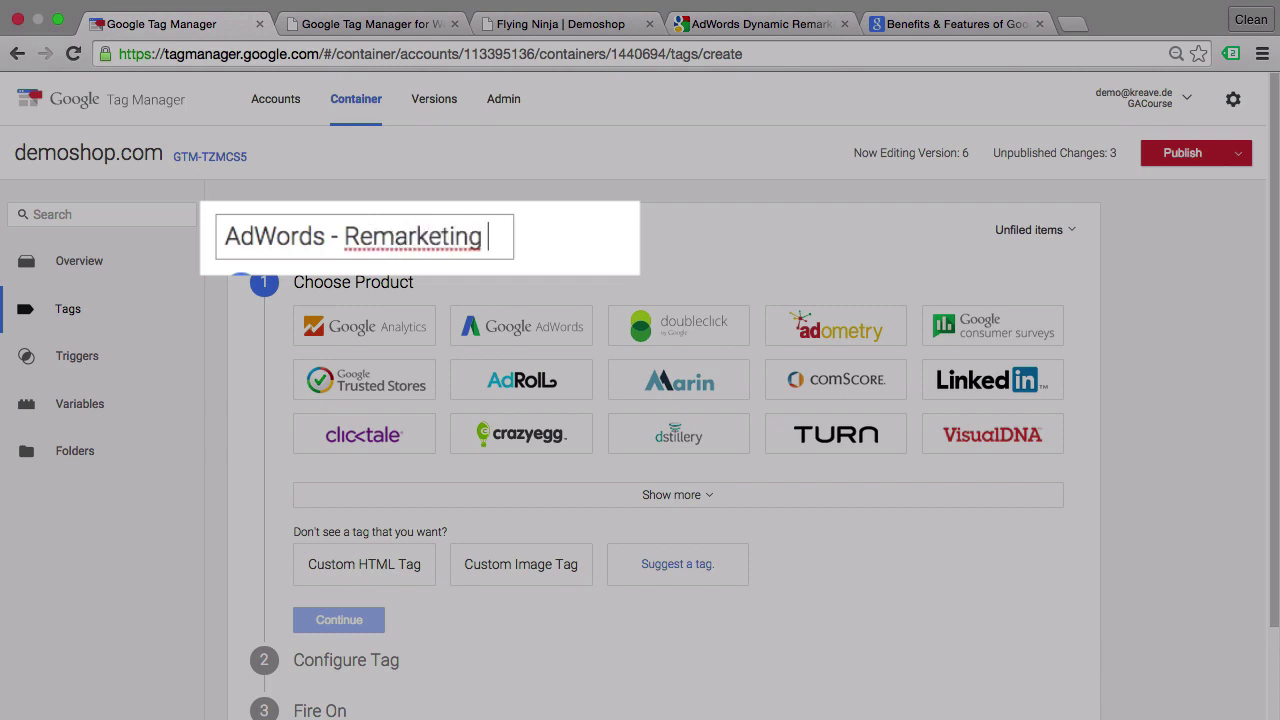
pyautogui.write('All Pages')
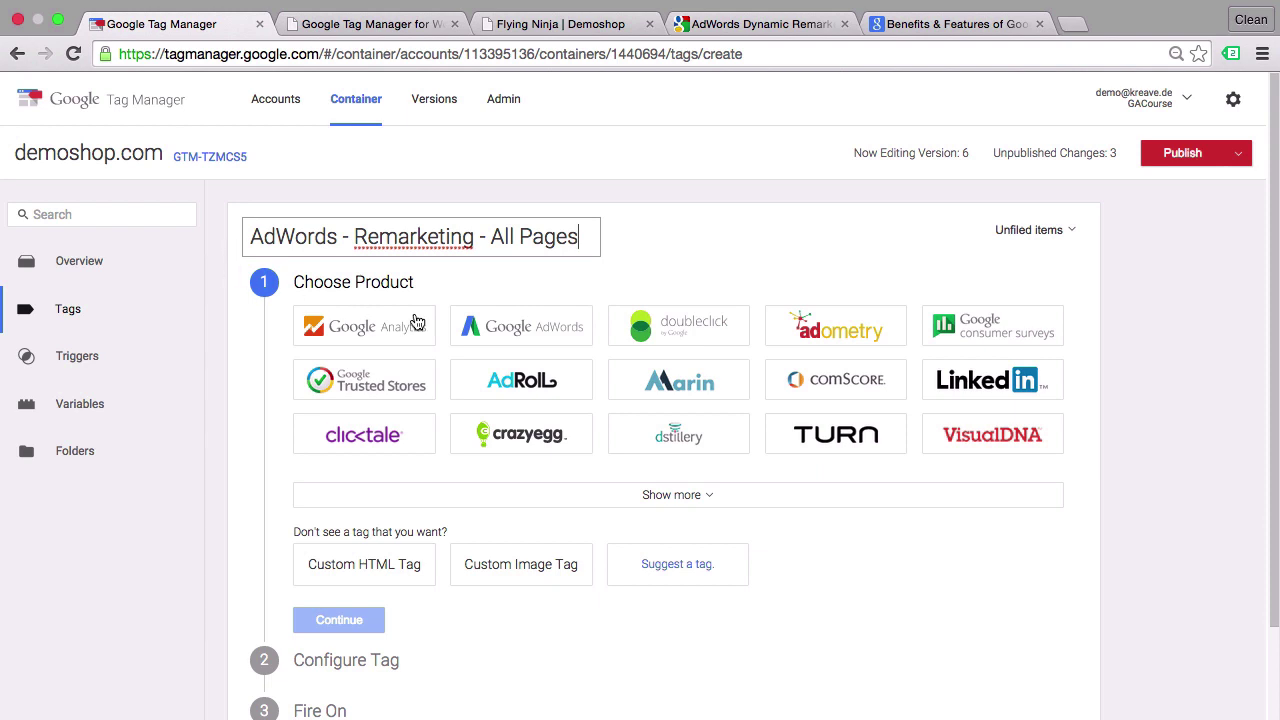
# Choose Google AdWords as the tag's product and AdWords Remarketing as its type.
pyautogui.click(520, 344)
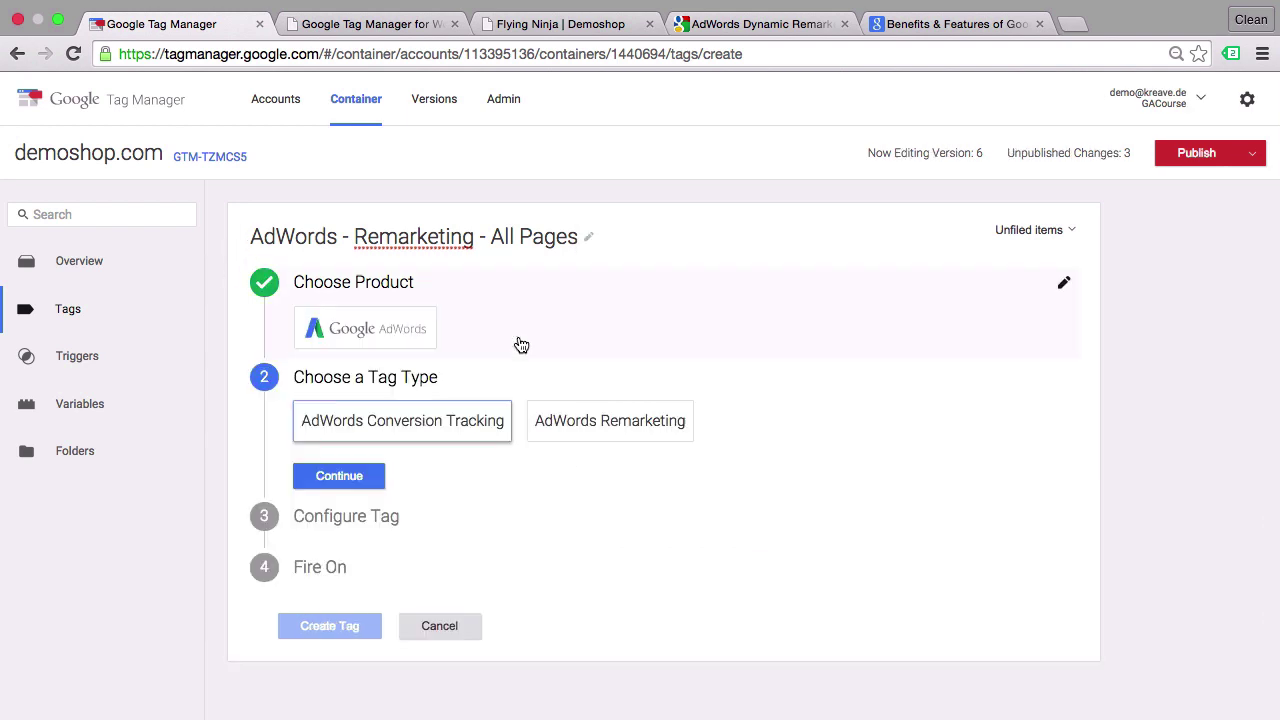
pyautogui.click(566, 448)
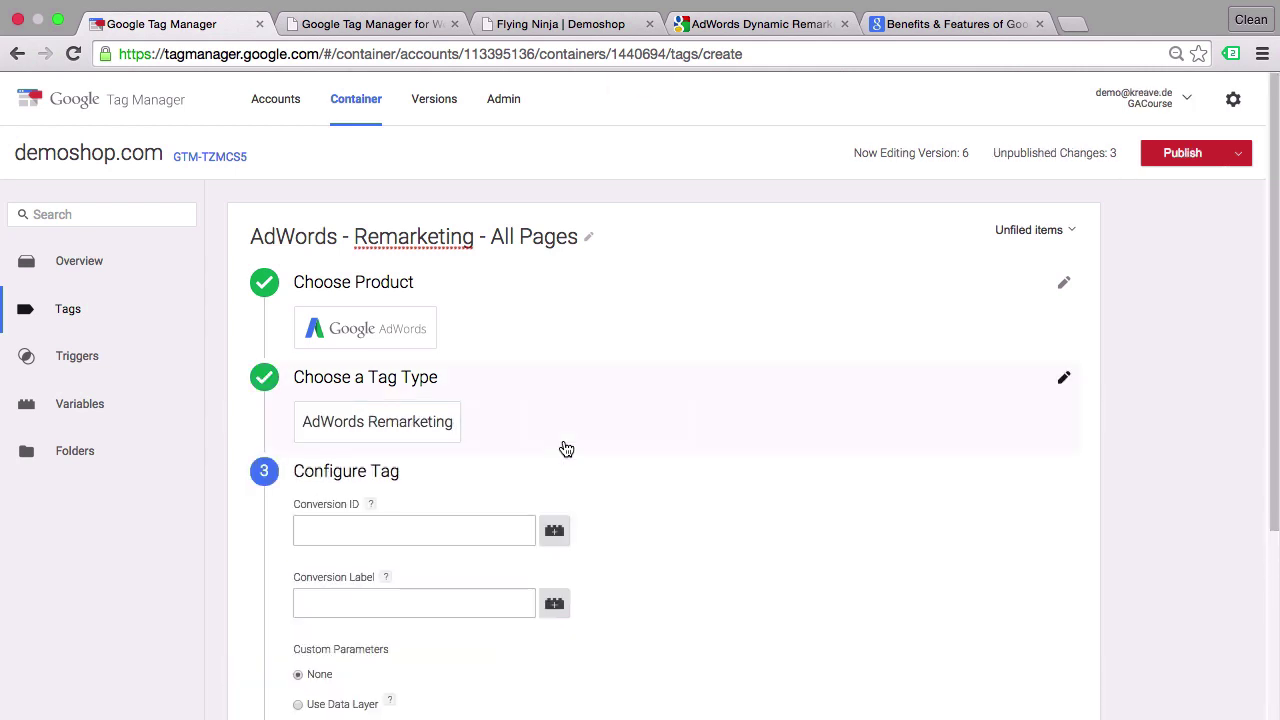
pyautogui.scroll(-3, 684, 478)
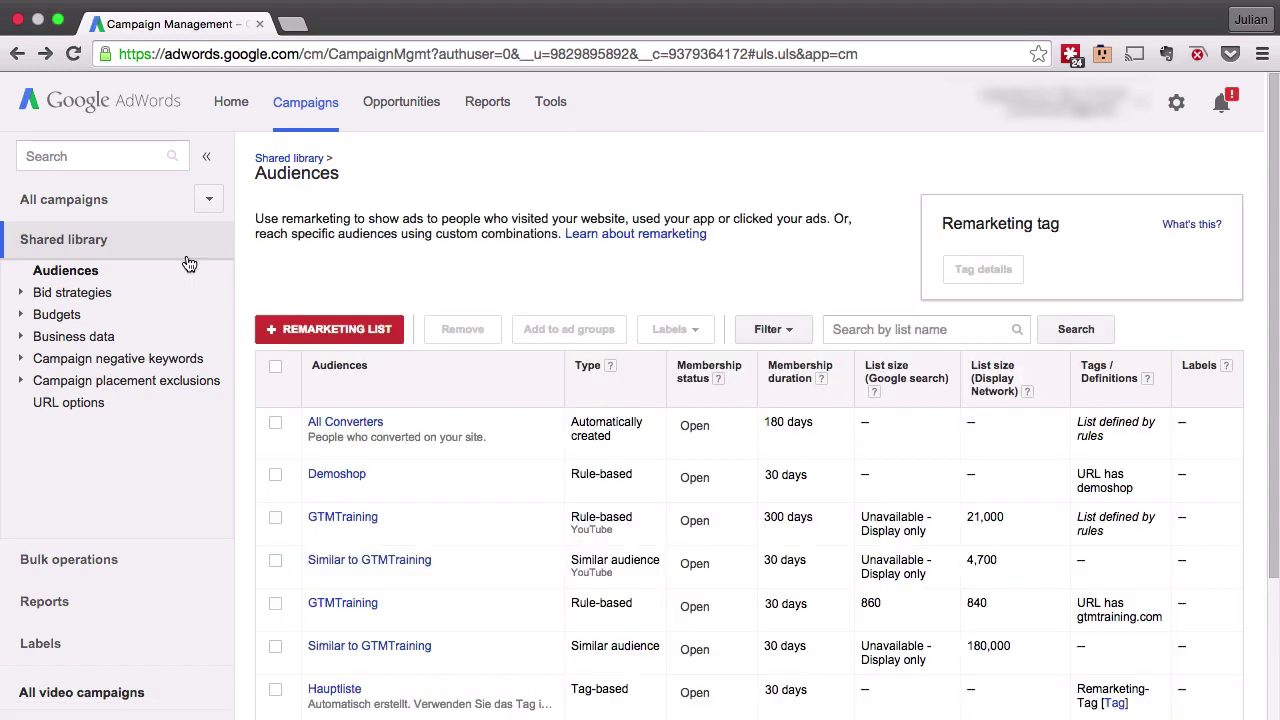
# In Google AdWords, open the Audiences remarketing tag's setup details and expand the AdWords tag code for websites.
pyautogui.click(108, 245)
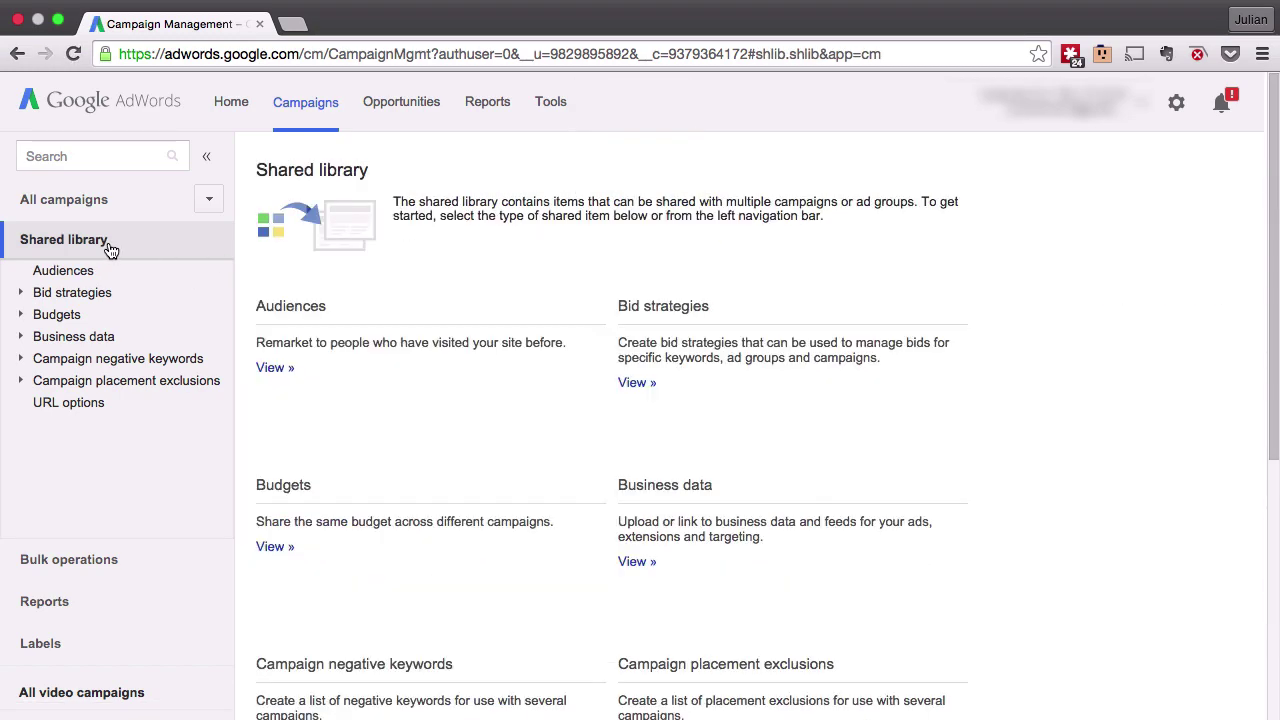
pyautogui.click(62, 272)
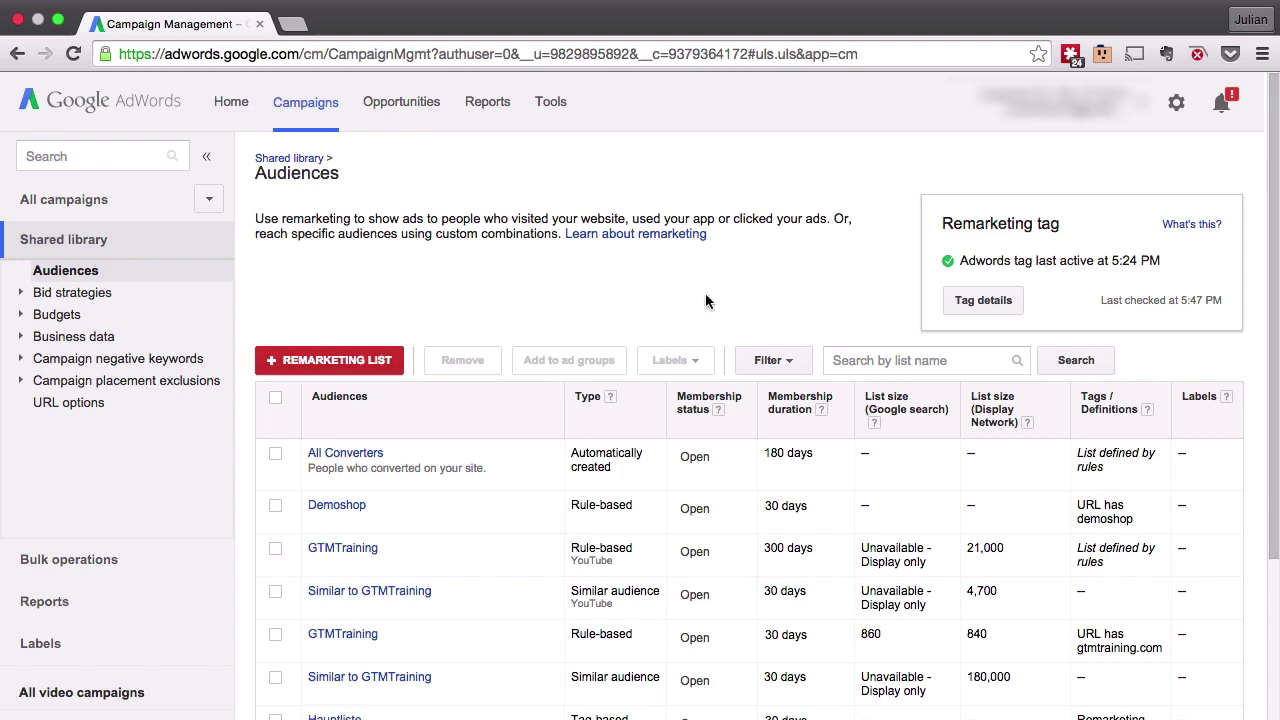
pyautogui.click(990, 300)
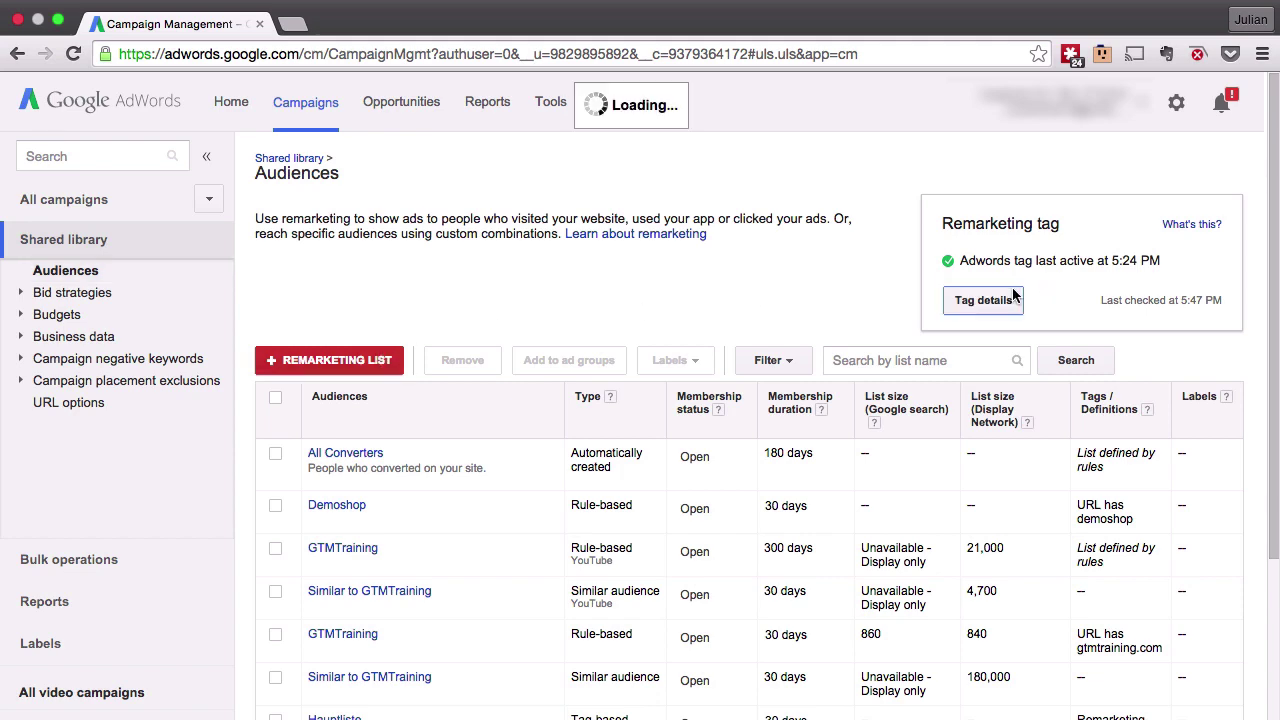
pyautogui.click(866, 130)
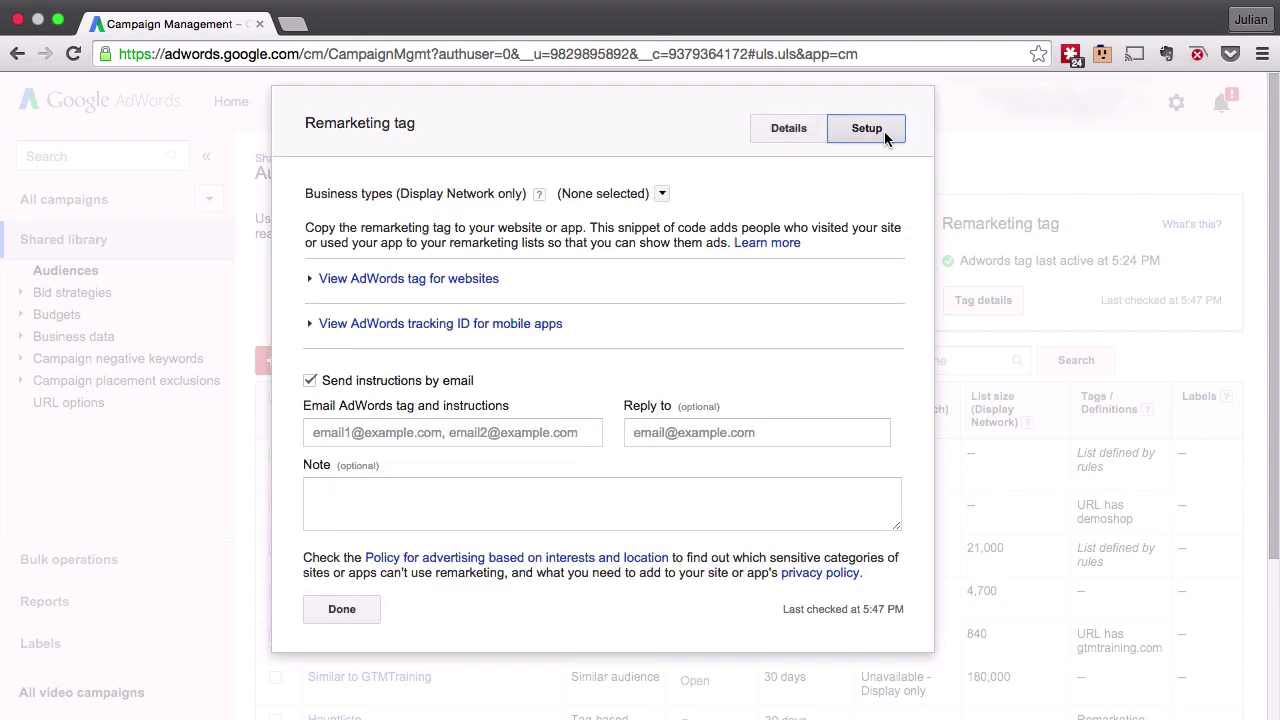
pyautogui.click(409, 290)
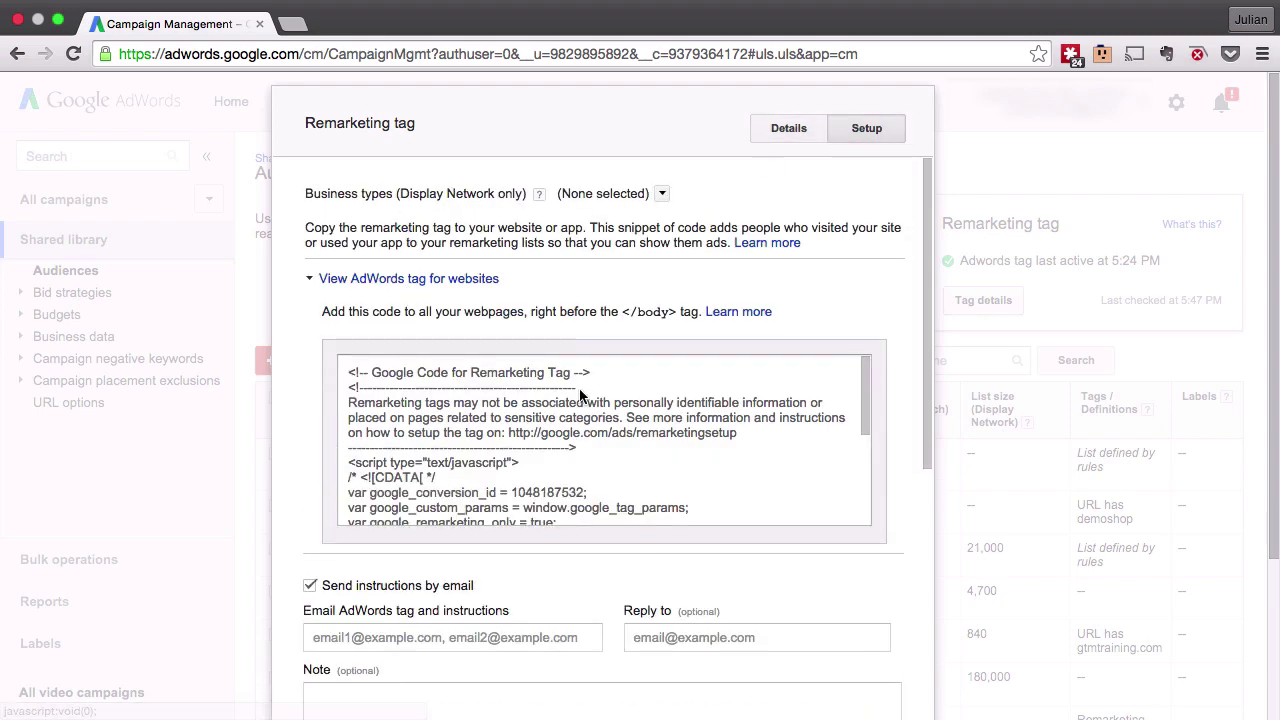
# Copy the google_conversion_id value from the website remarketing tag code.
pyautogui.scroll(-2, 575, 390)
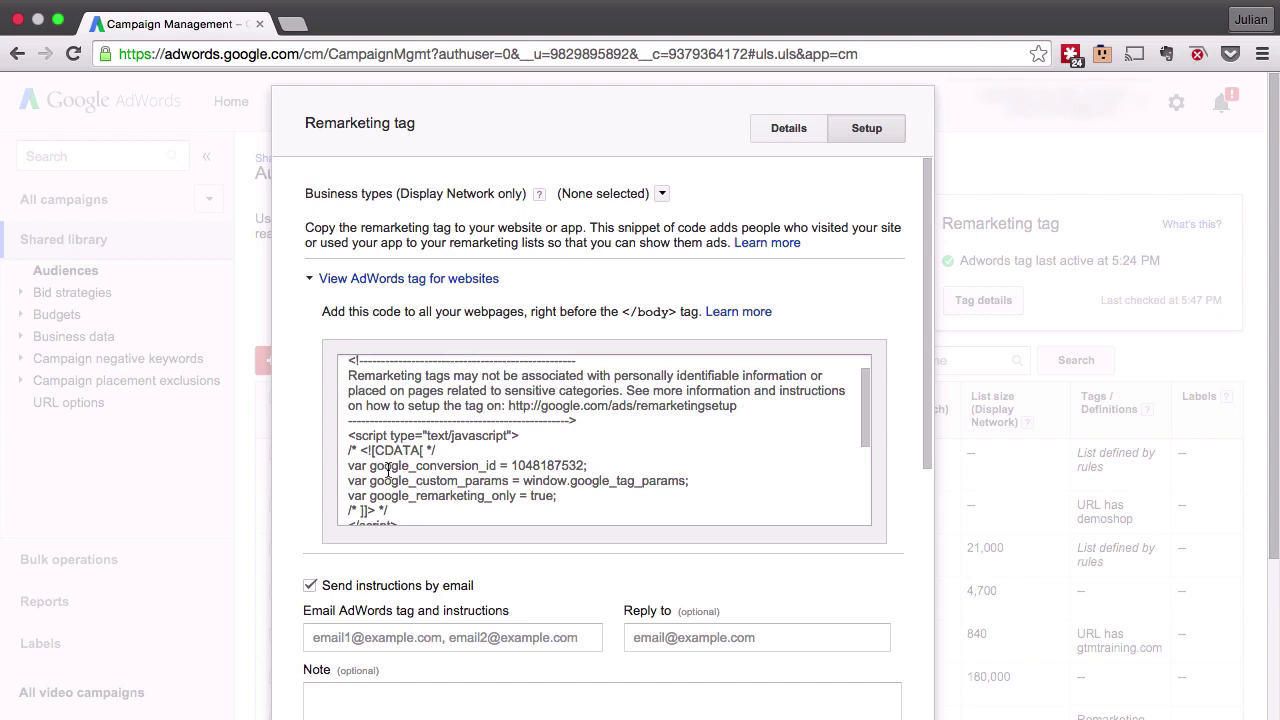
pyautogui.moveTo(512, 466); pyautogui.dragTo(583, 487)
pyautogui.press('super+c')
pyautogui.scroll(2, 578, 463)
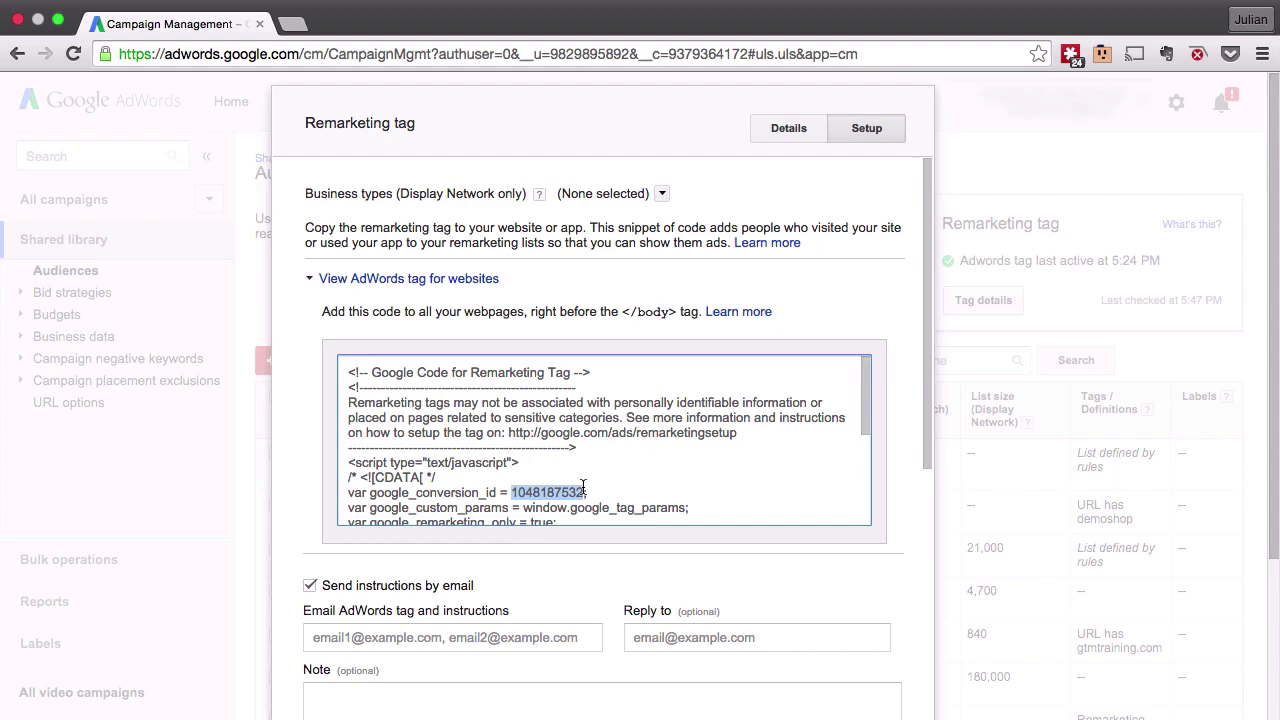
pyautogui.click(583, 487)
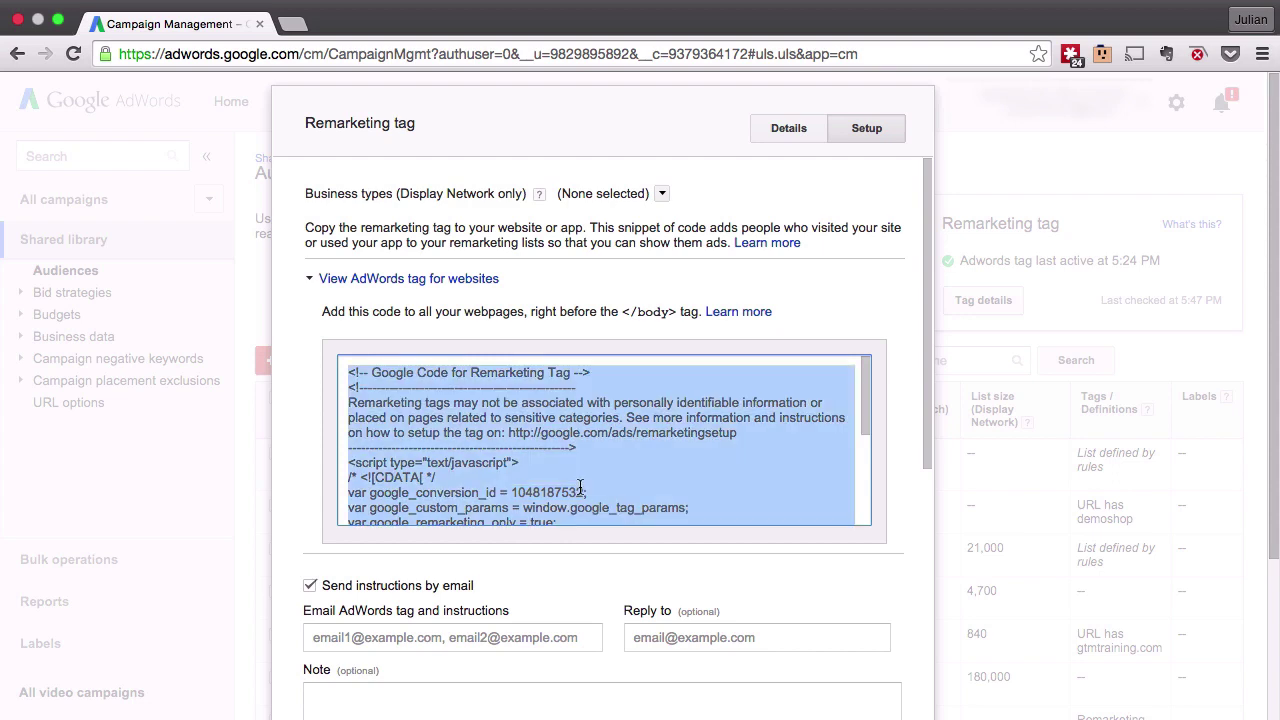
pyautogui.click(696, 284)
pyautogui.click(696, 284)
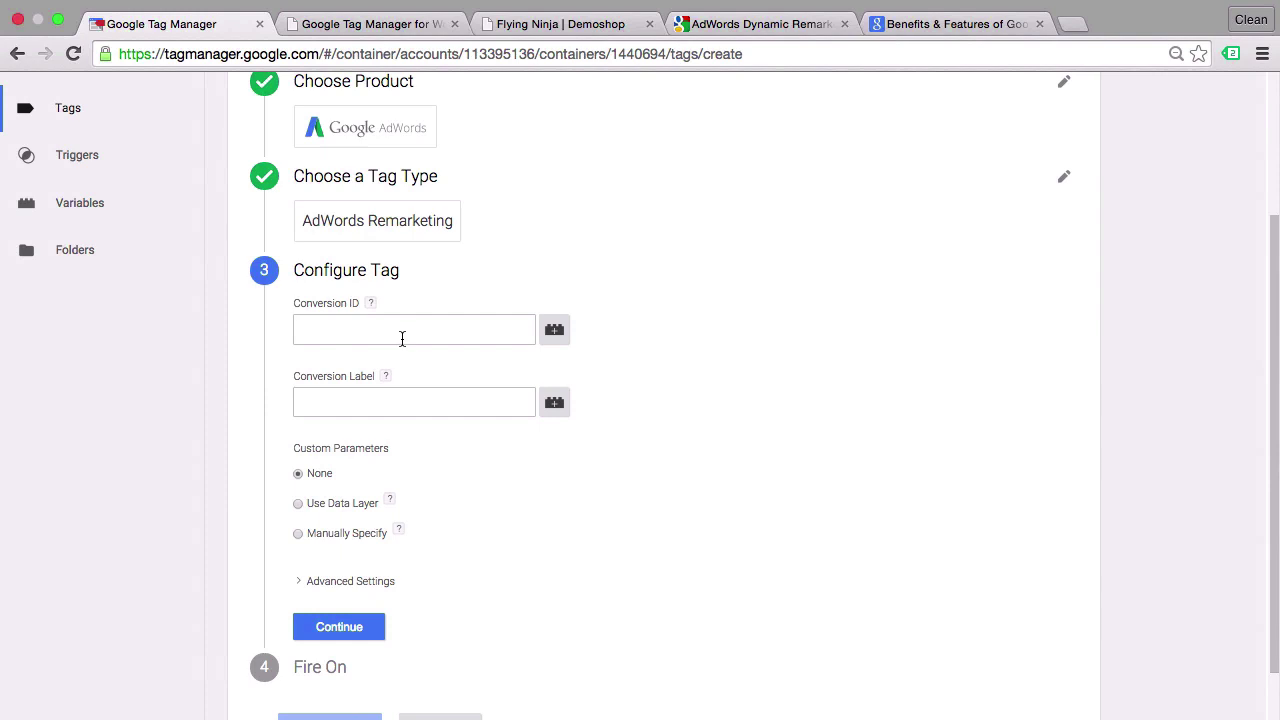
# In Google Tag Manager, paste the Conversion ID, set Custom Parameters to Use Data Layer with {{remarketing data}}, and continue to the firing triggers.
pyautogui.click(402, 339)
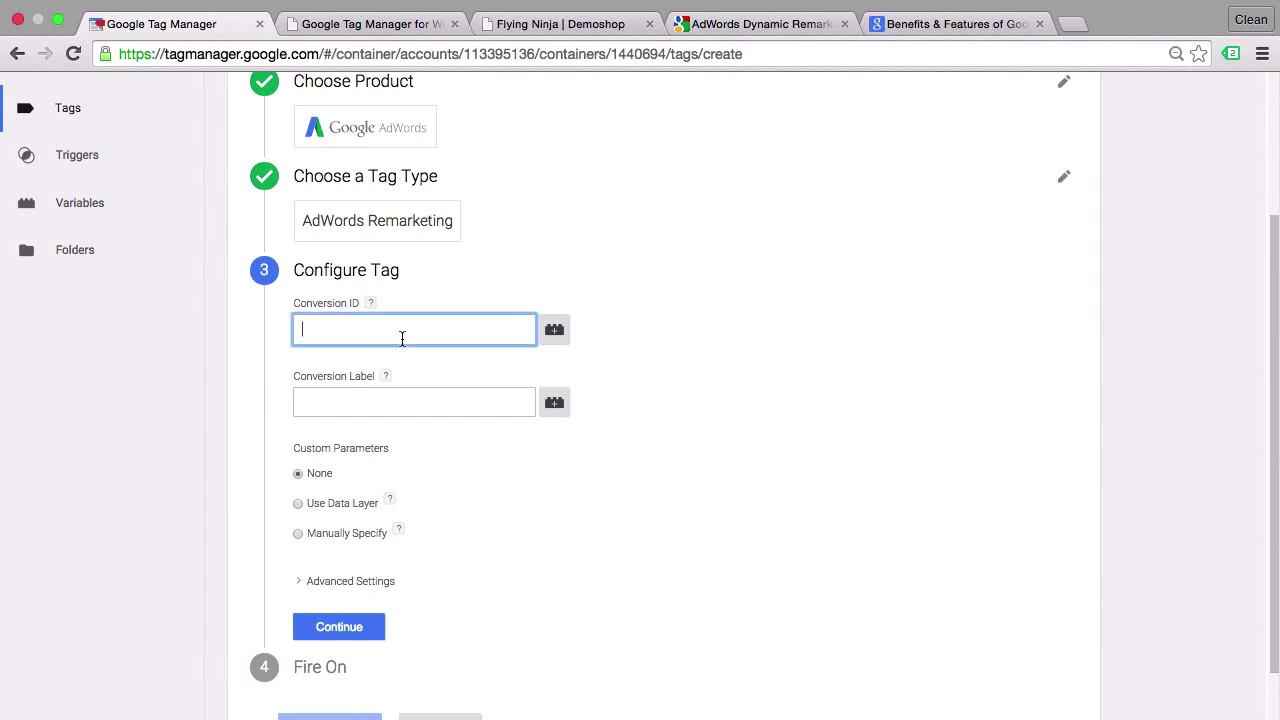
pyautogui.press('super+v')
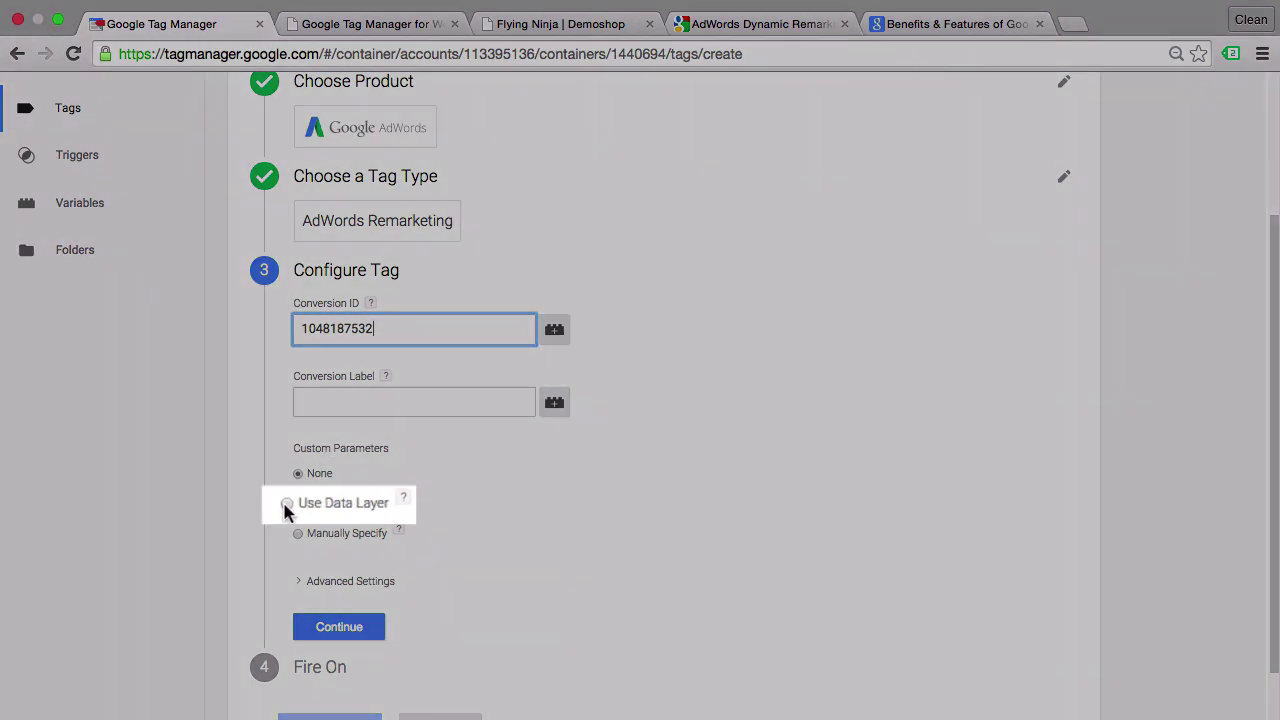
pyautogui.click(297, 505)
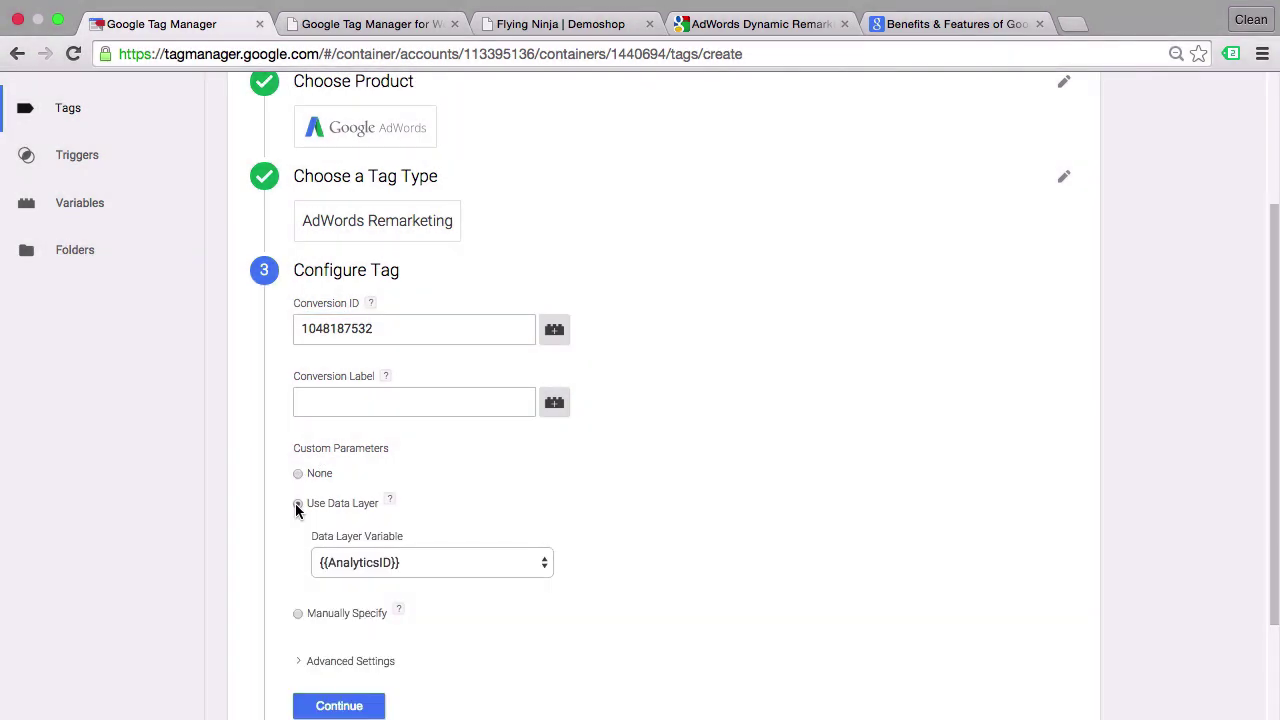
pyautogui.click(454, 565)
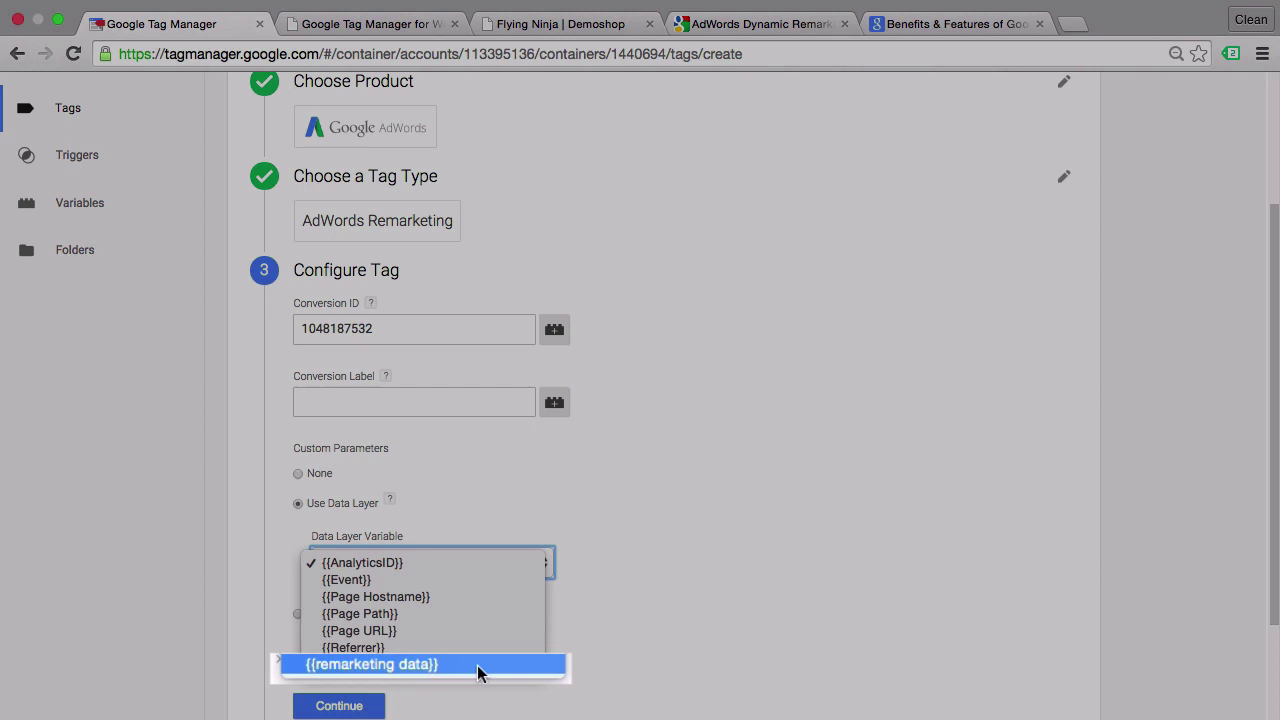
pyautogui.click(477, 665)
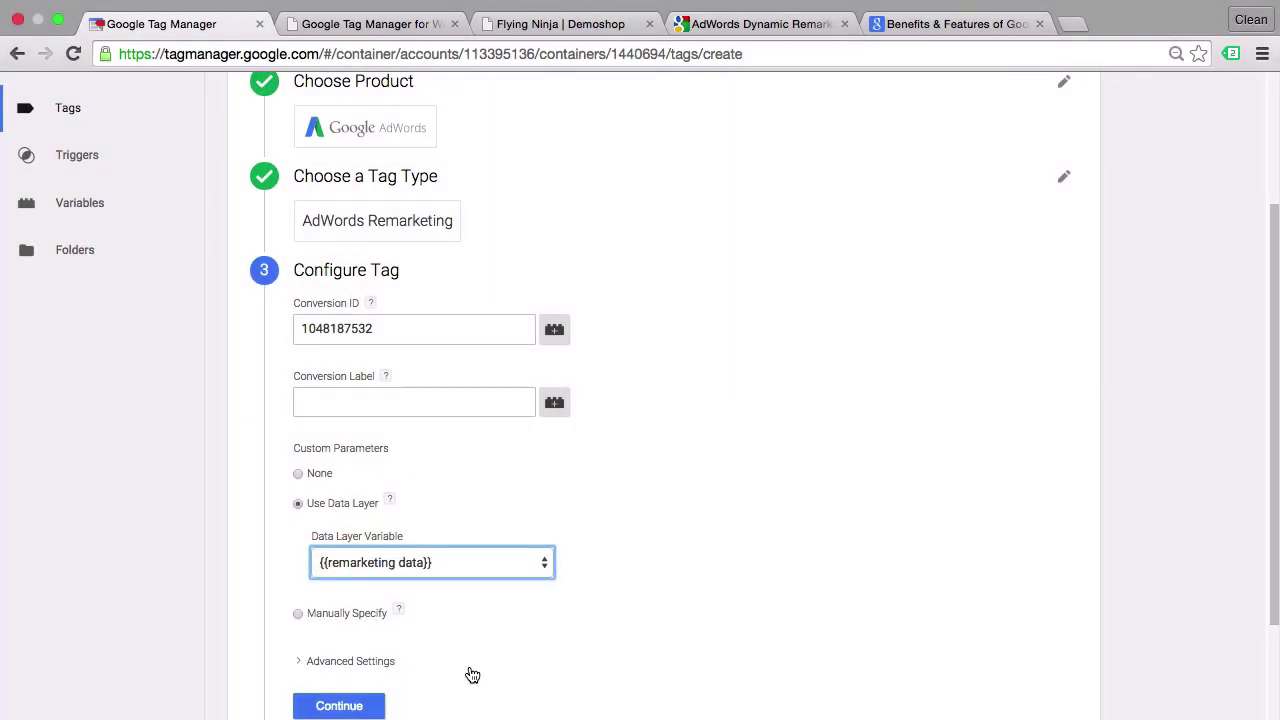
pyautogui.scroll(-2, 471, 671)
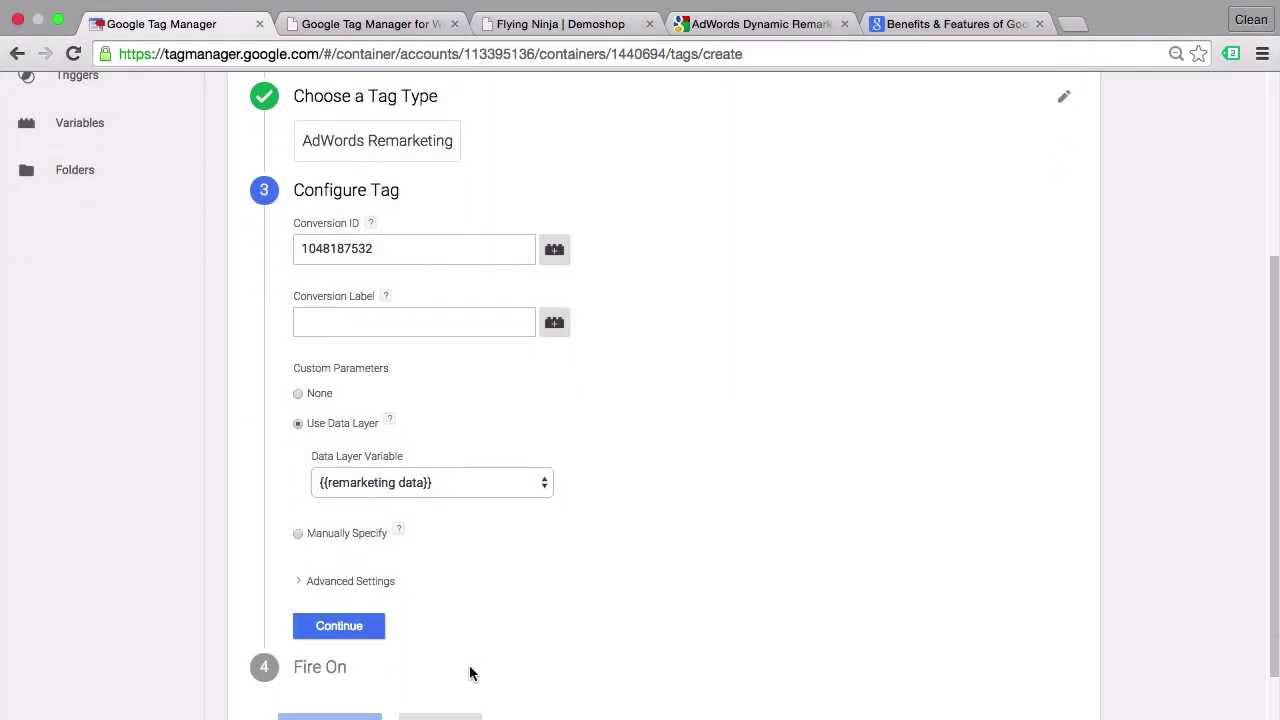
pyautogui.click(339, 625)
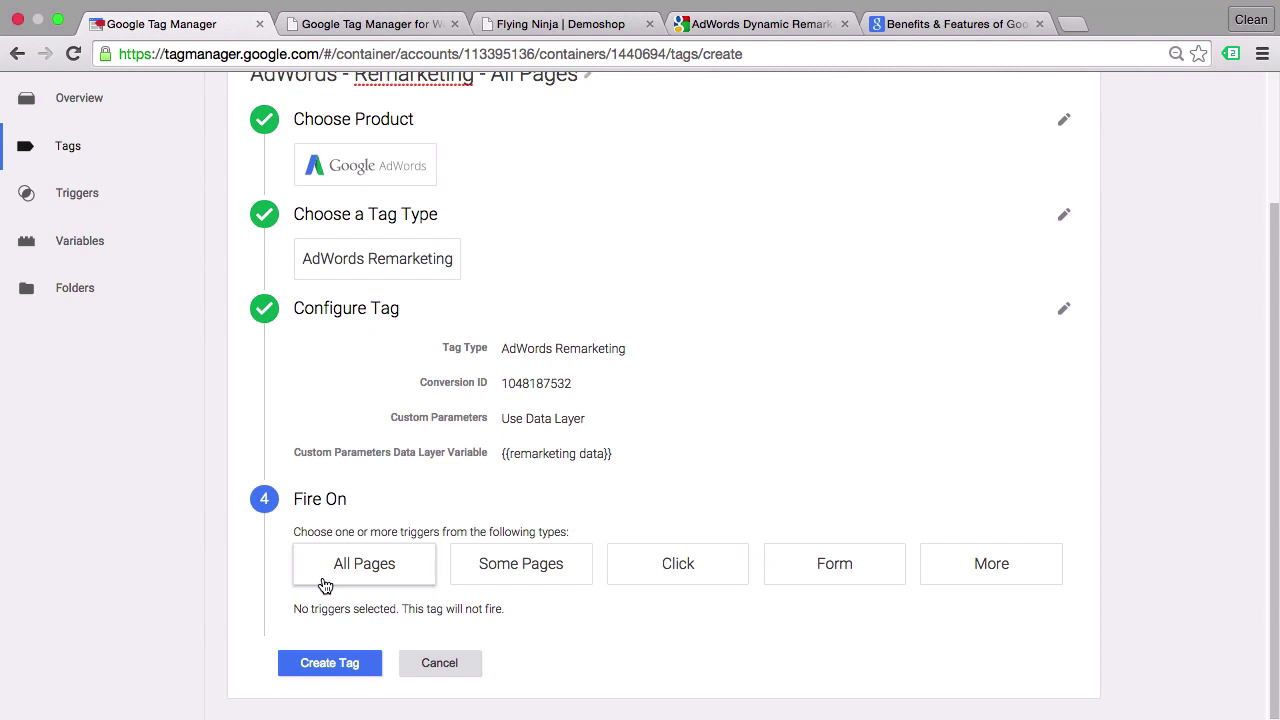
# Set the AdWords remarketing tag to fire on All Pages and create the tag.
pyautogui.click(325, 585)
pyautogui.scroll(-1, 322, 576)
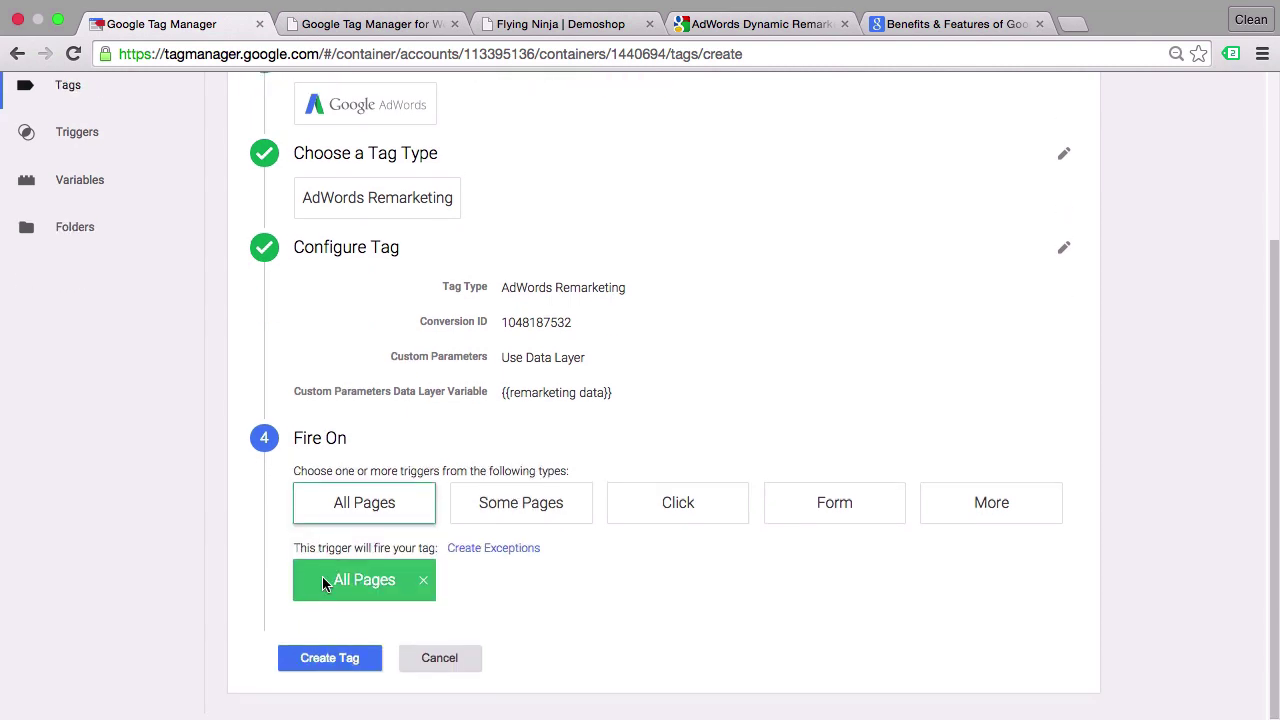
pyautogui.click(319, 660)
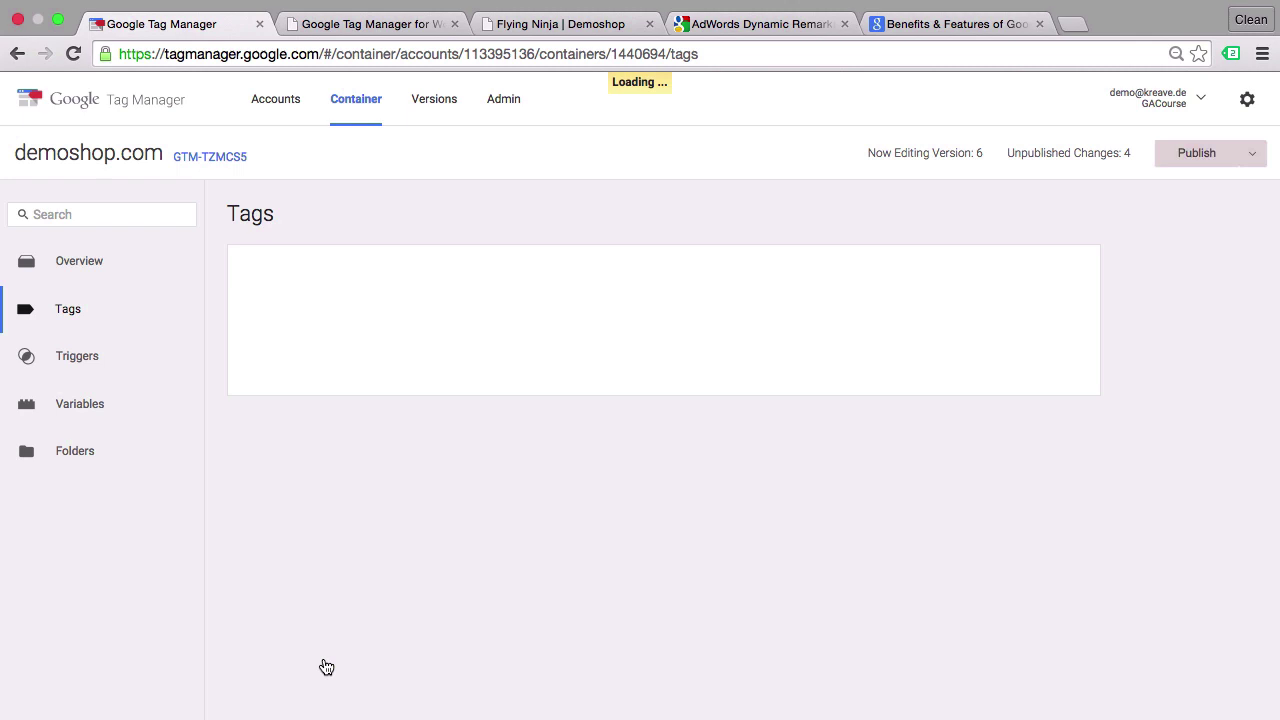
# Start Preview and Debug mode for the container and reload the Flying Ninja product page without the developer console to check the fired tags.
pyautogui.click(1251, 160)
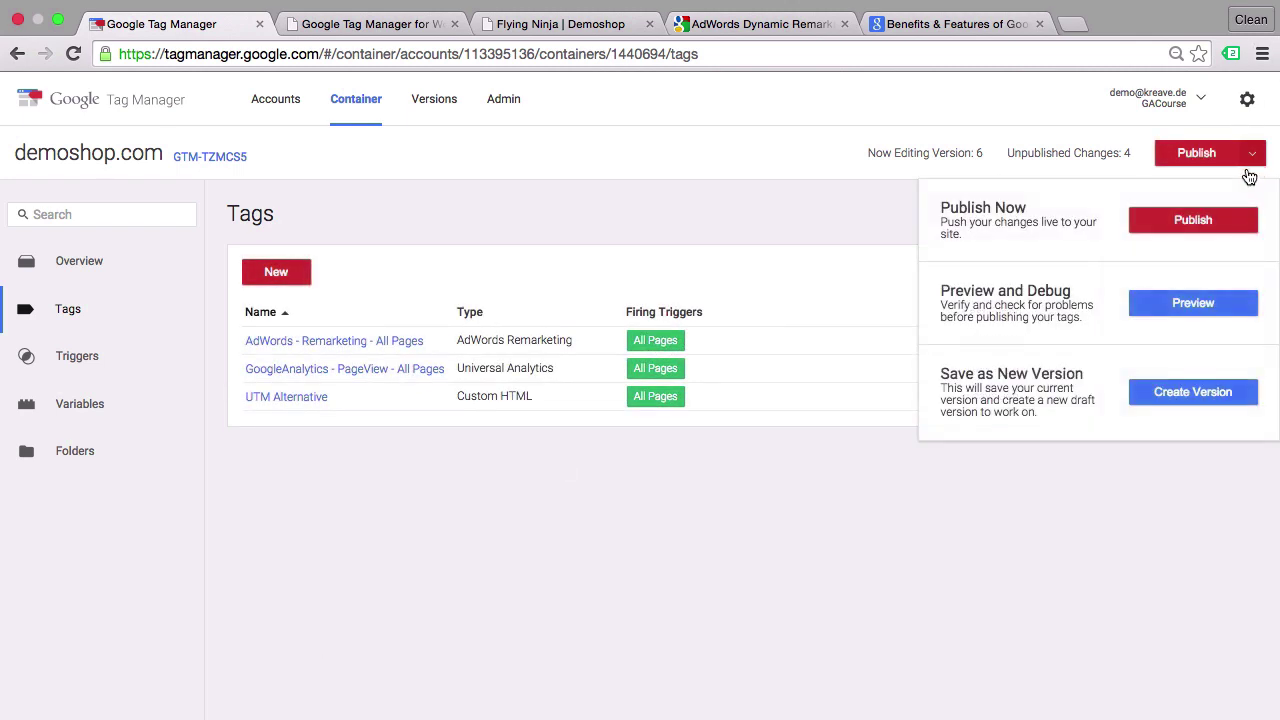
pyautogui.click(1178, 296)
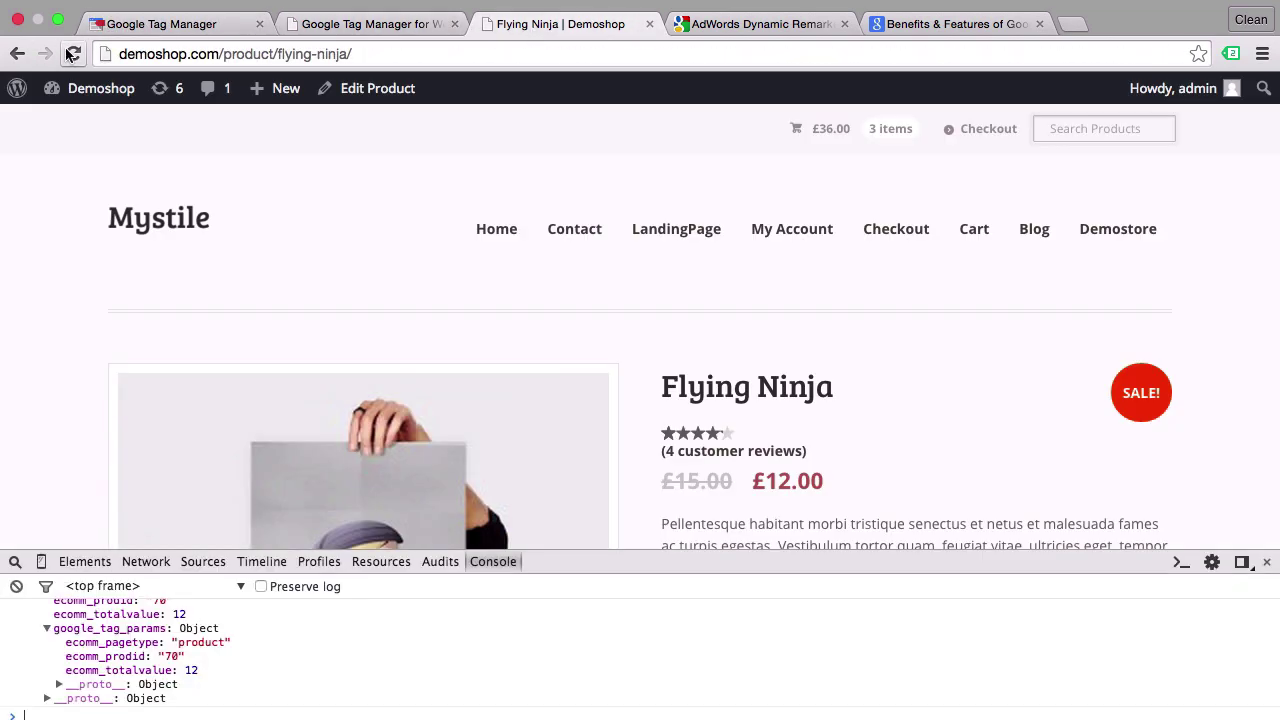
pyautogui.click(73, 53)
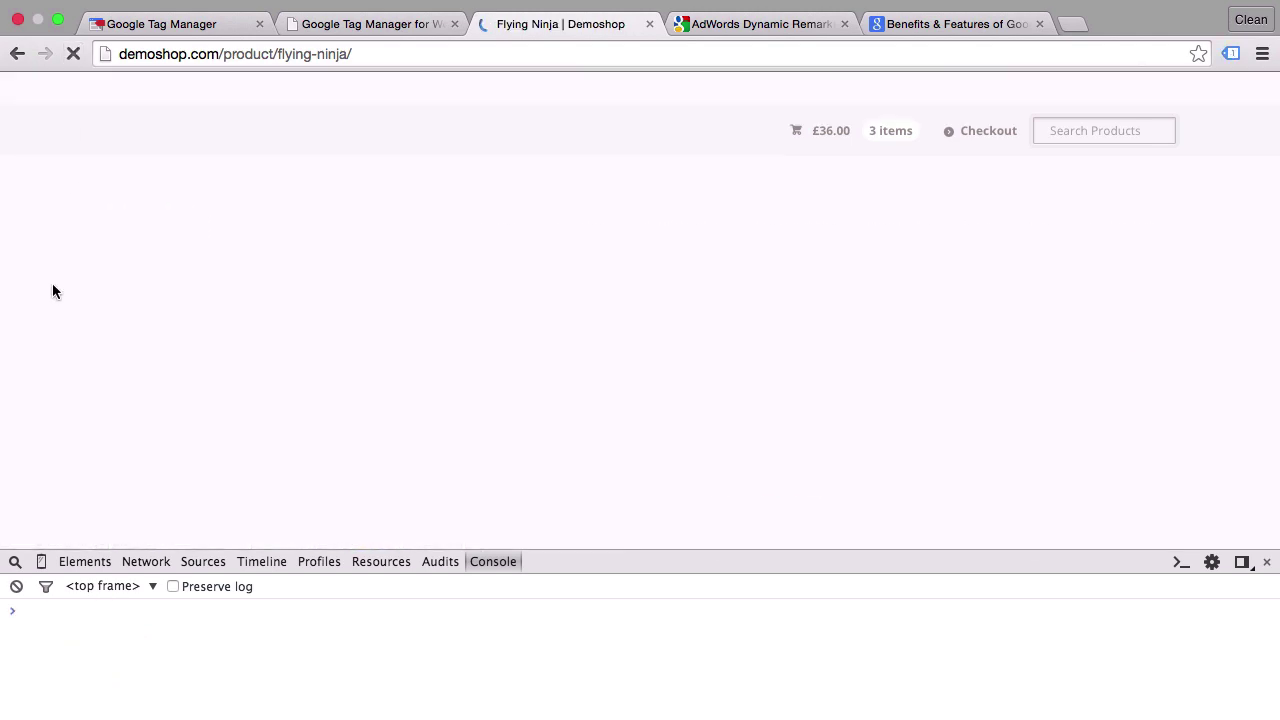
pyautogui.click(1267, 562)
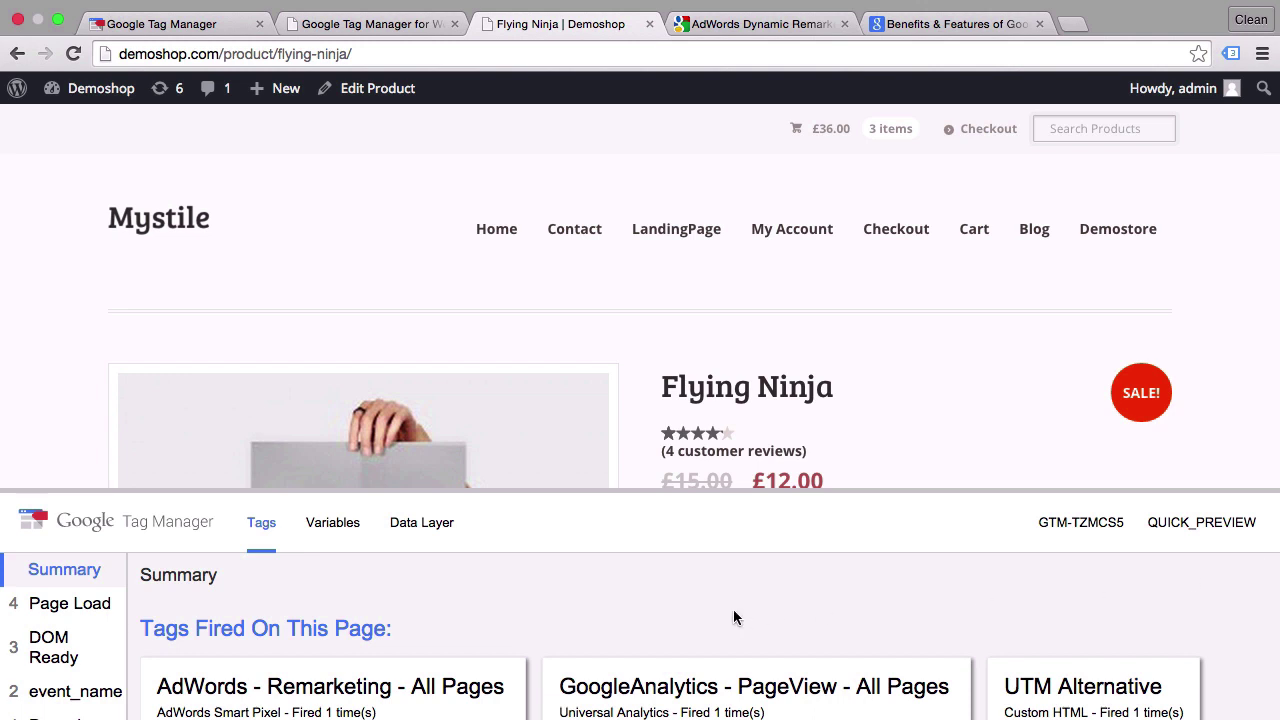
pyautogui.scroll(-2, 733, 617)
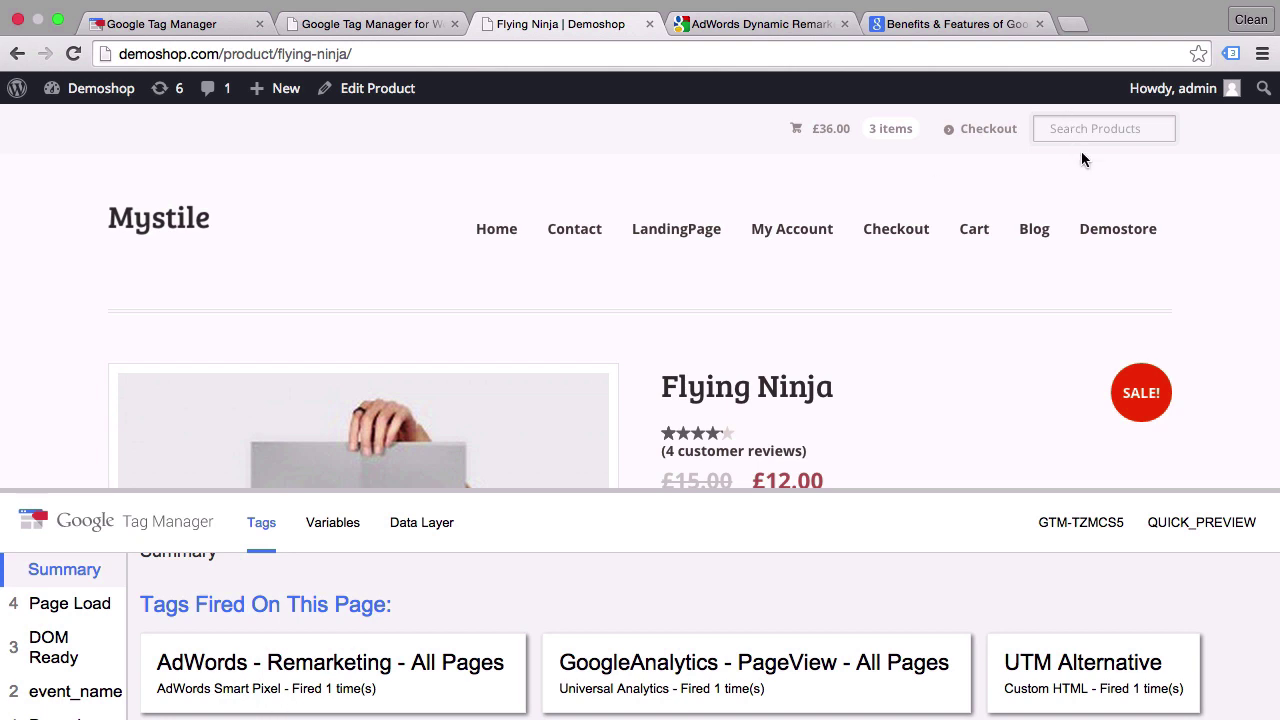
# In Google Tag Assistant, inspect the Remarketing Tag's metadata and the ecomm parameters sent in its request for the product page.
pyautogui.click(1231, 54)
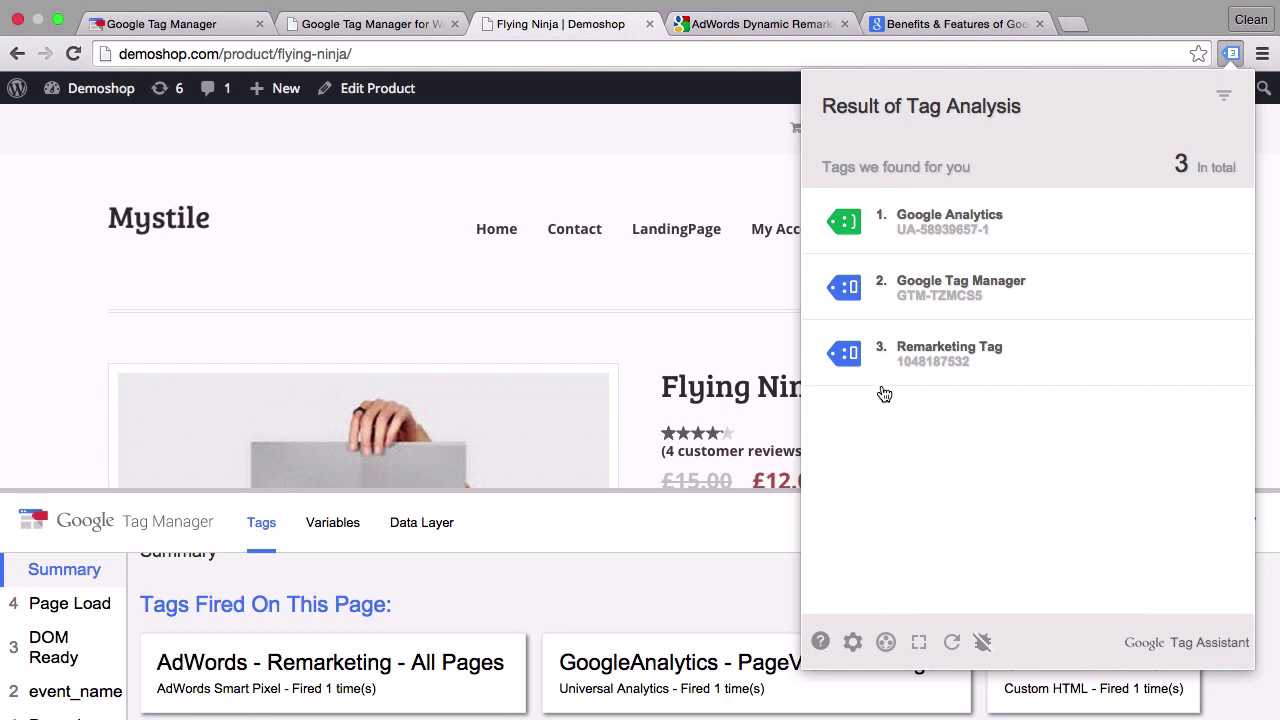
pyautogui.moveTo(885, 391)
pyautogui.click(924, 373)
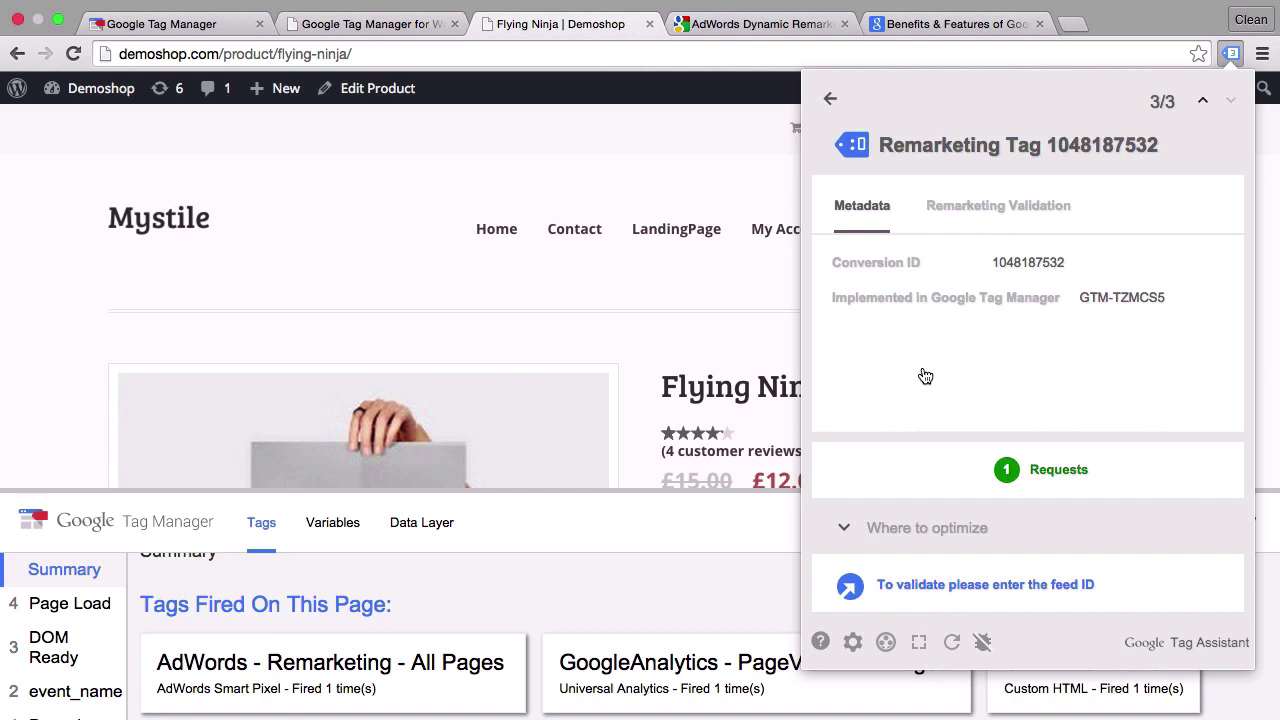
pyautogui.click(1010, 215)
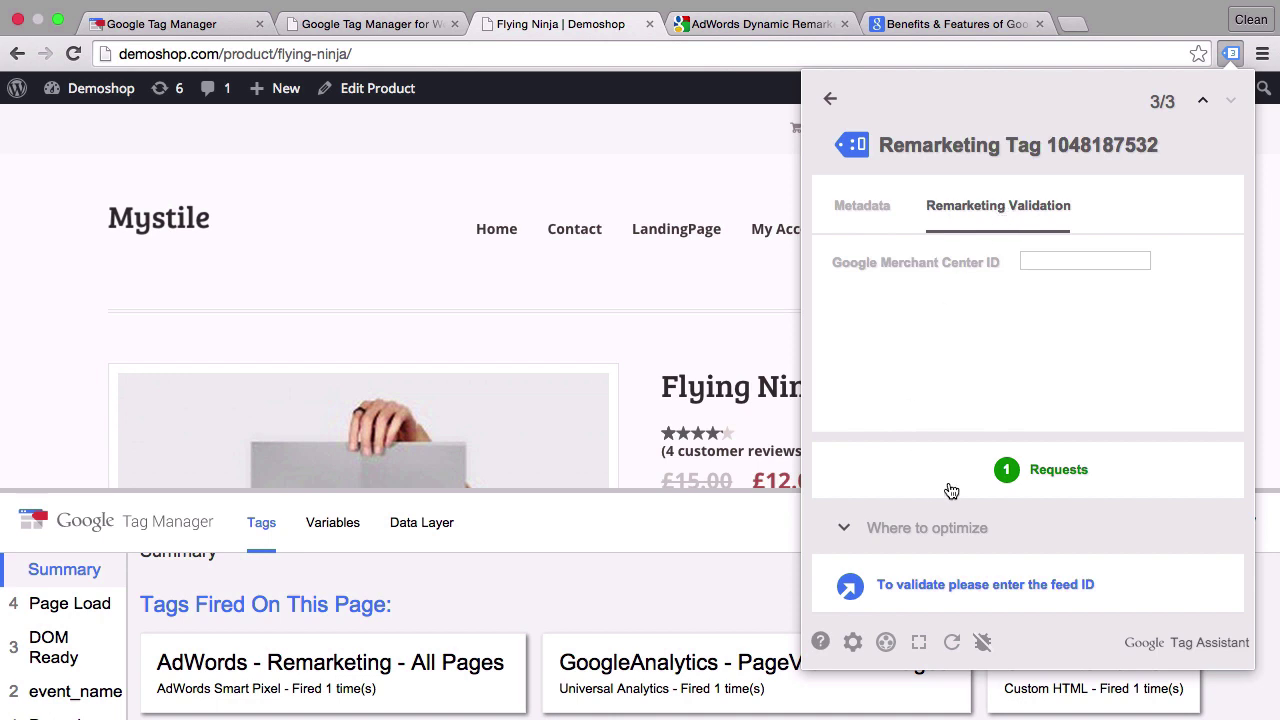
pyautogui.click(861, 207)
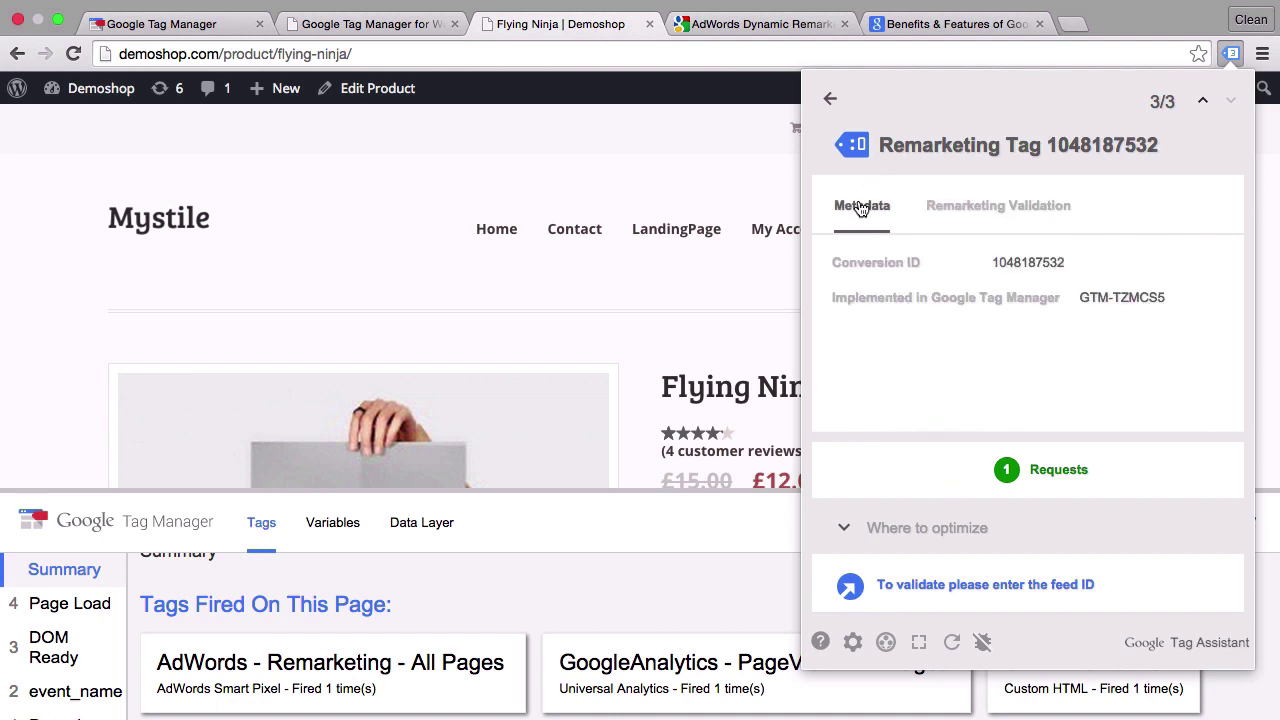
pyautogui.click(975, 472)
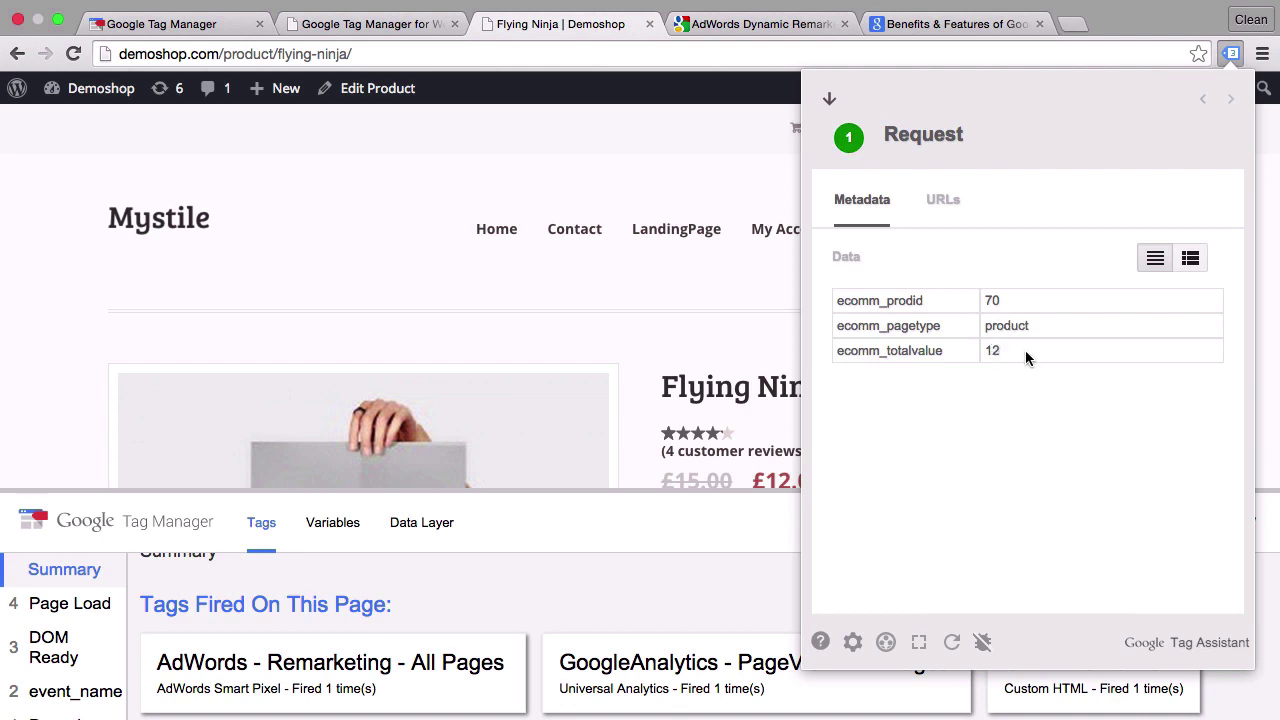
pyautogui.click(829, 99)
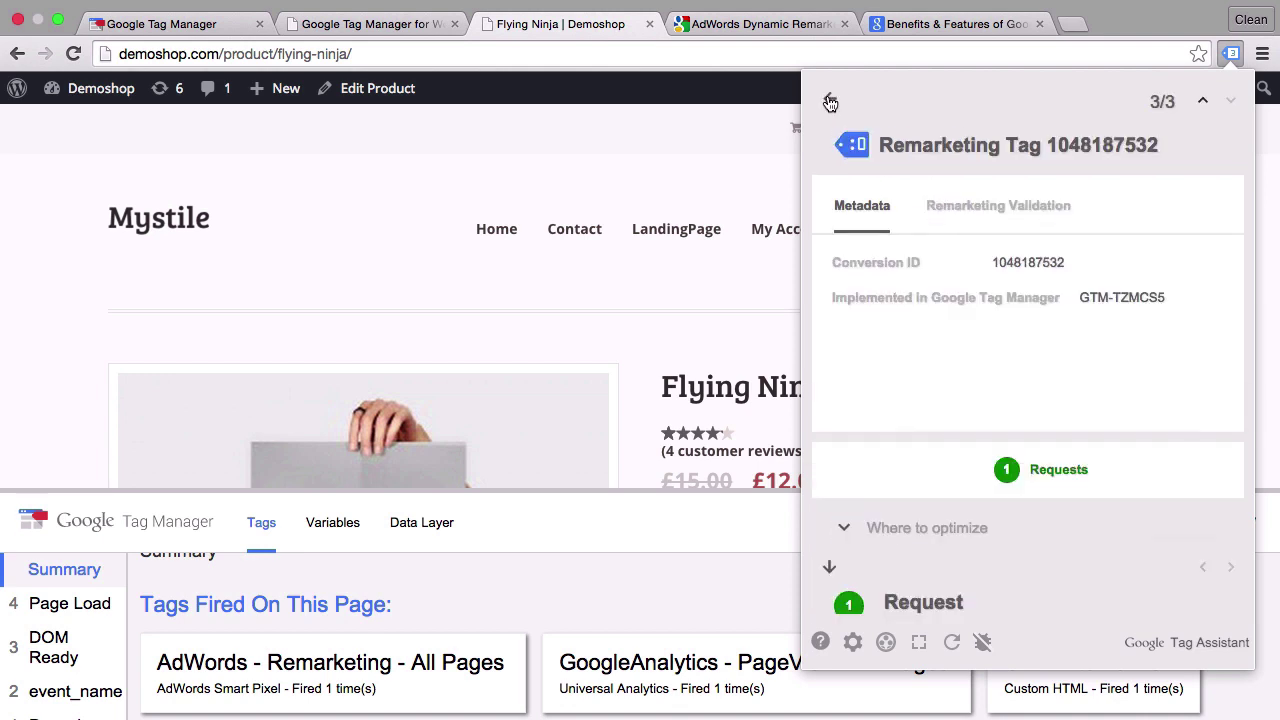
# View the Remarketing Validation section with its Google Merchant Center ID field and close Tag Assistant.
pyautogui.click(975, 217)
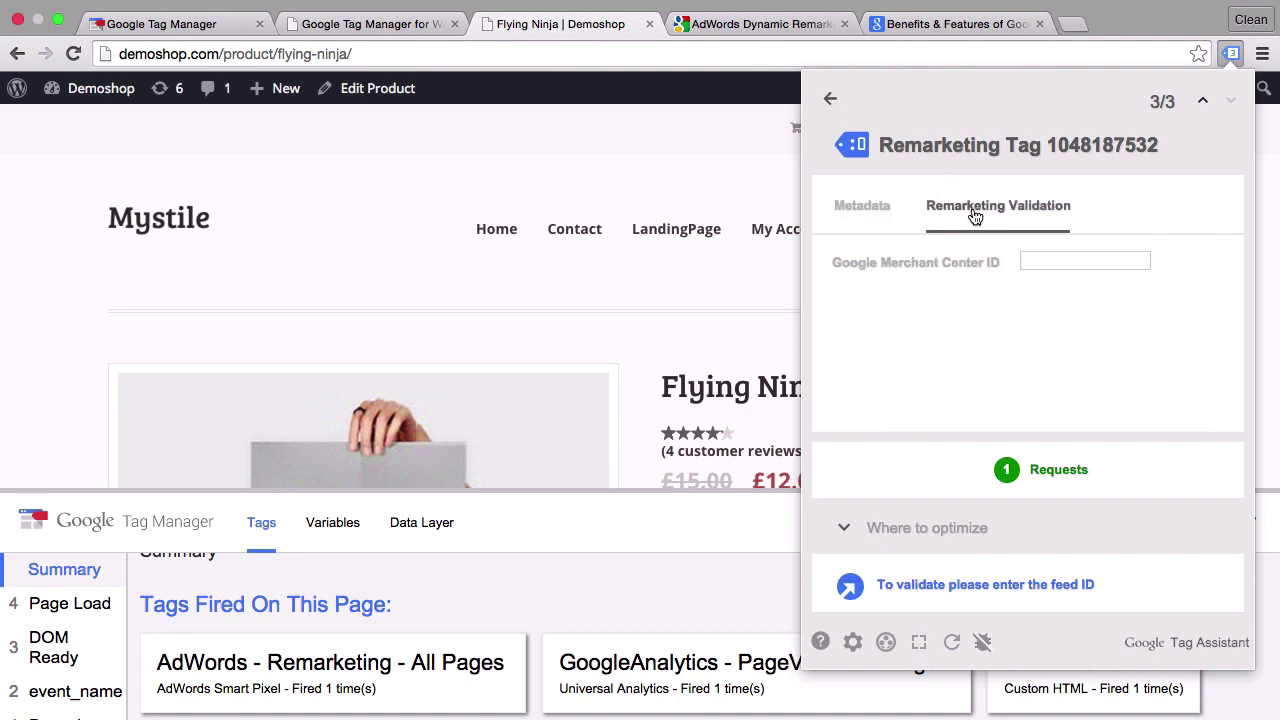
pyautogui.click(1035, 262)
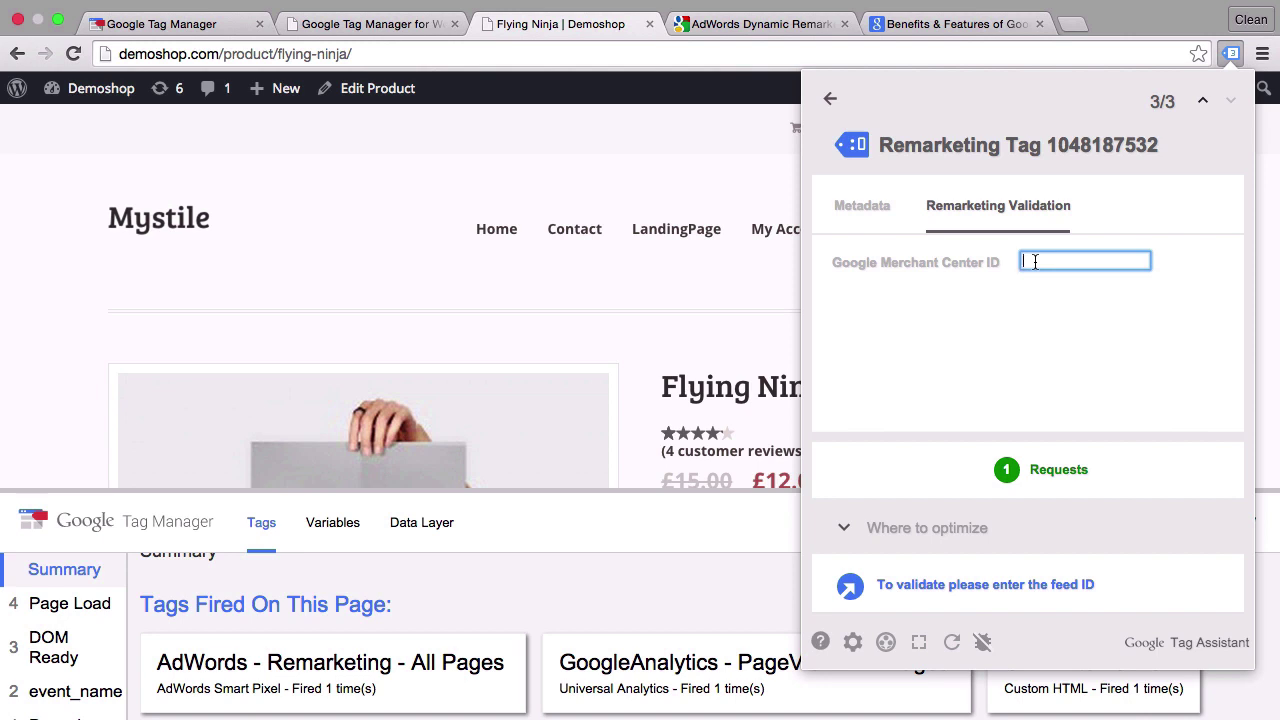
pyautogui.click(583, 337)
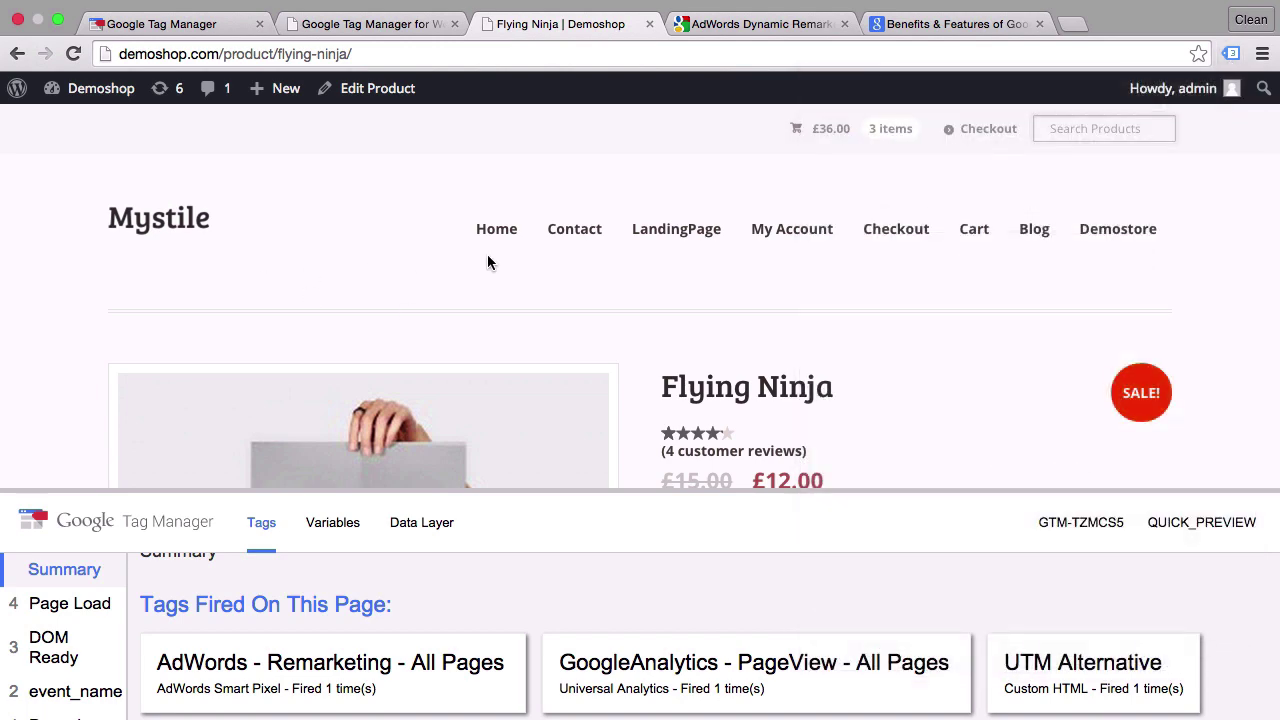
# Open the Posters category page and examine the Remarketing Tag's request data for it in Tag Assistant.
pyautogui.scroll(-5, 488, 262)
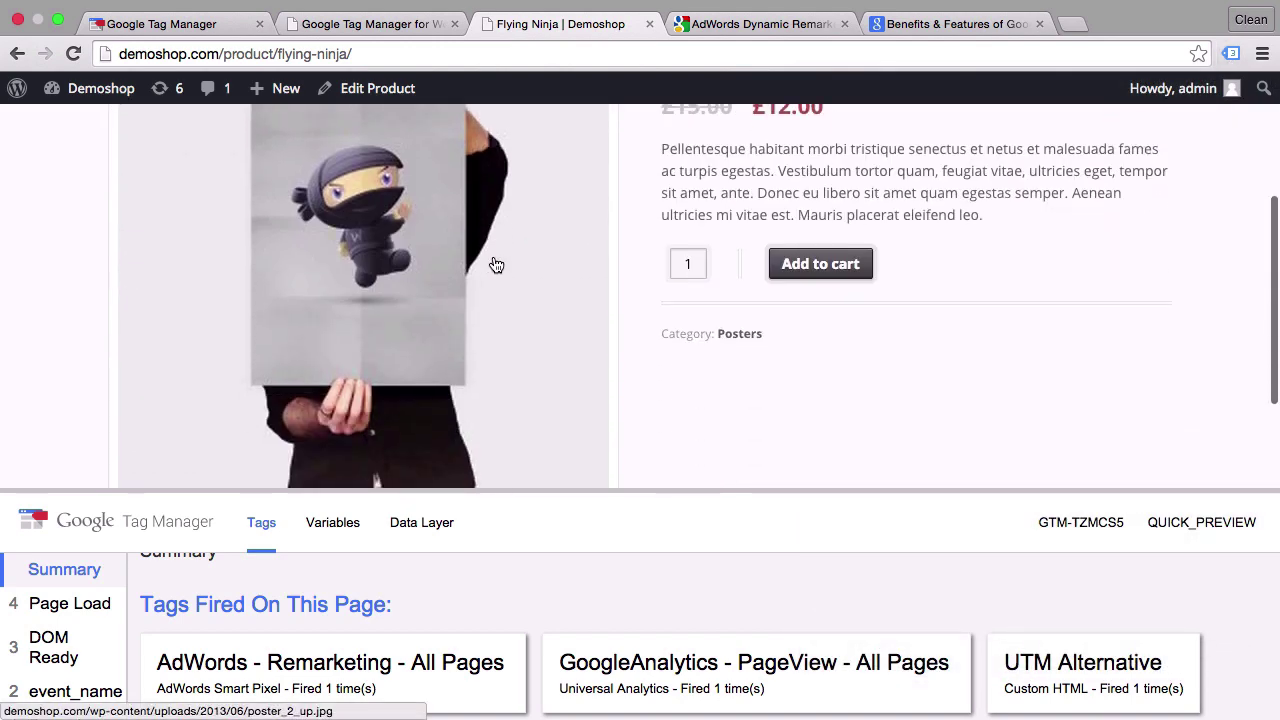
pyautogui.click(739, 336)
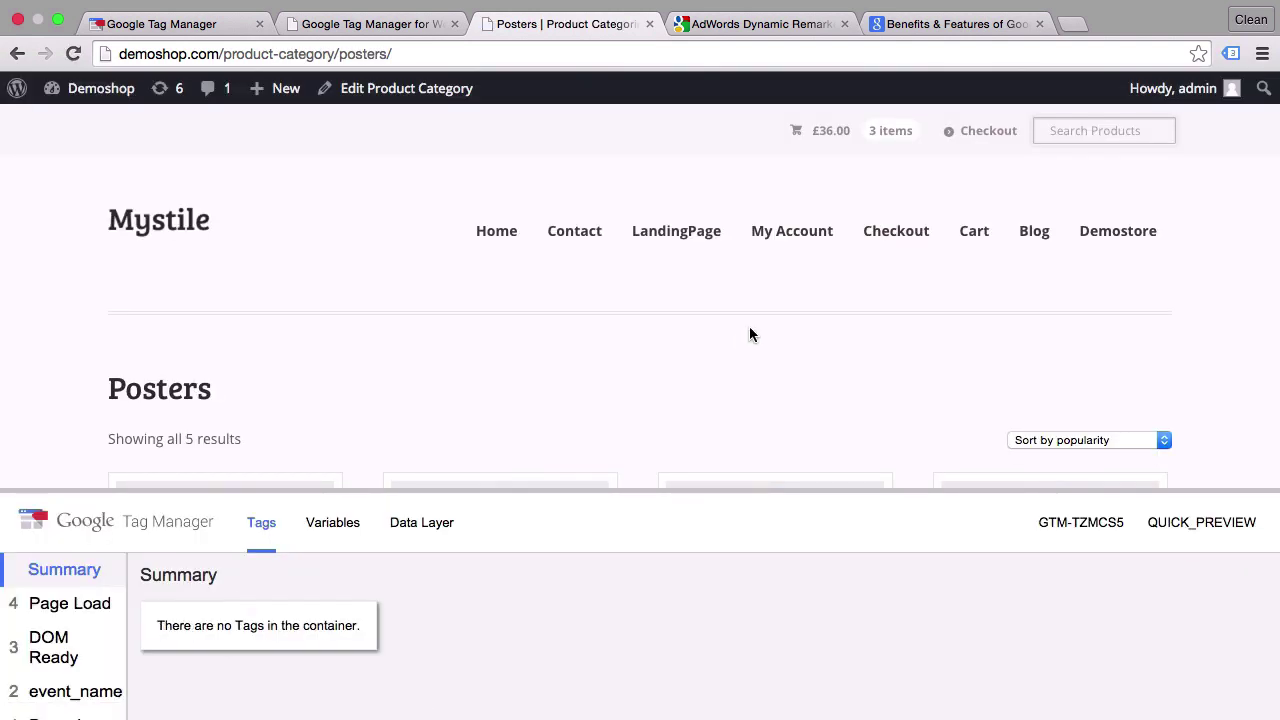
pyautogui.click(1231, 53)
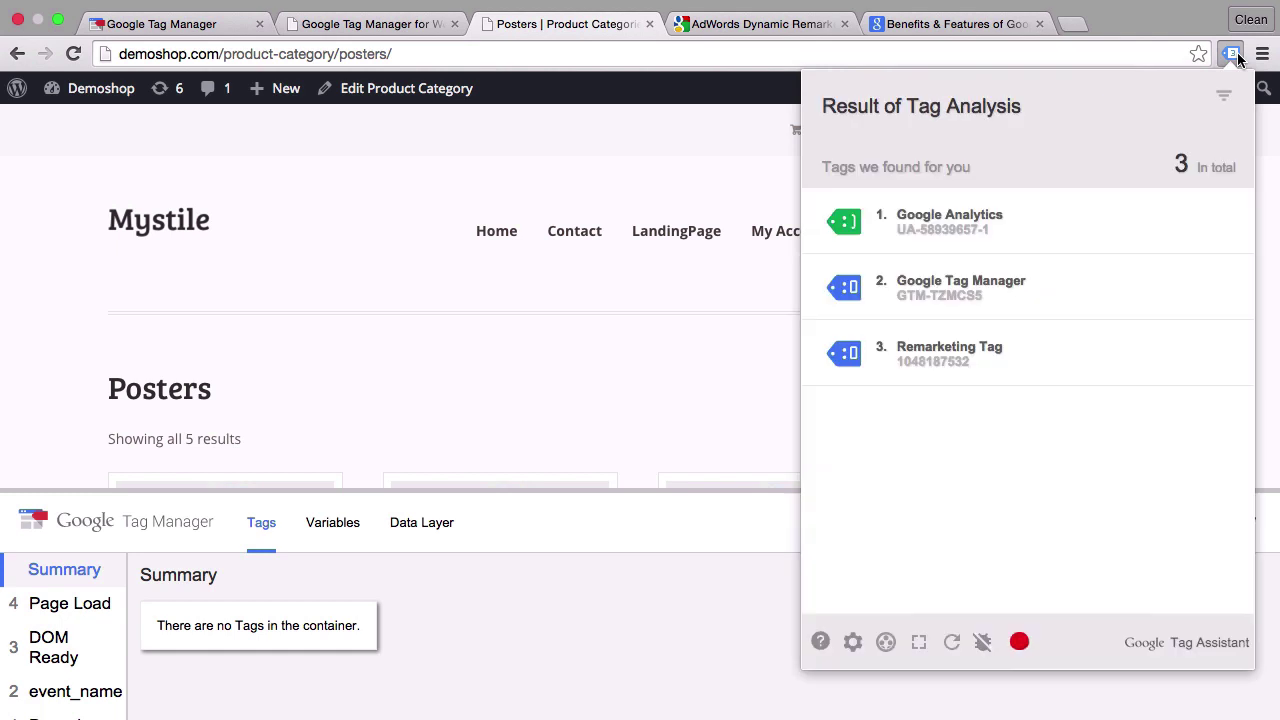
pyautogui.click(957, 360)
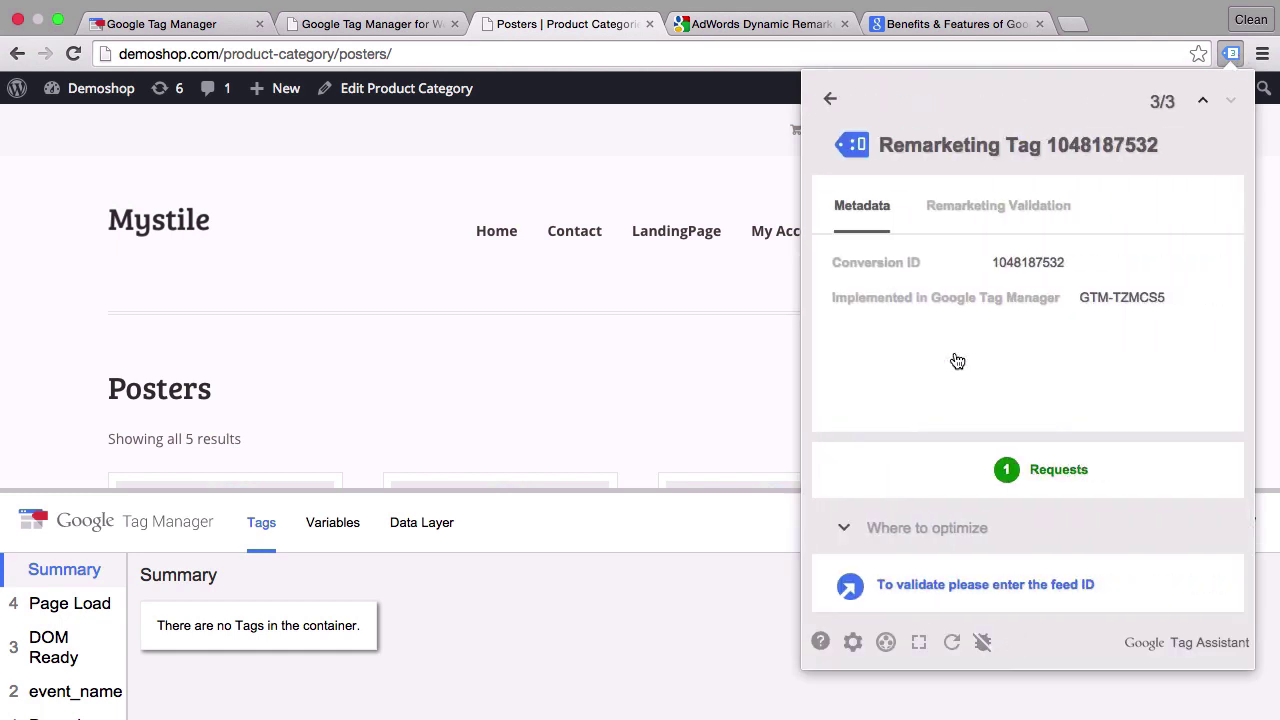
pyautogui.click(1037, 476)
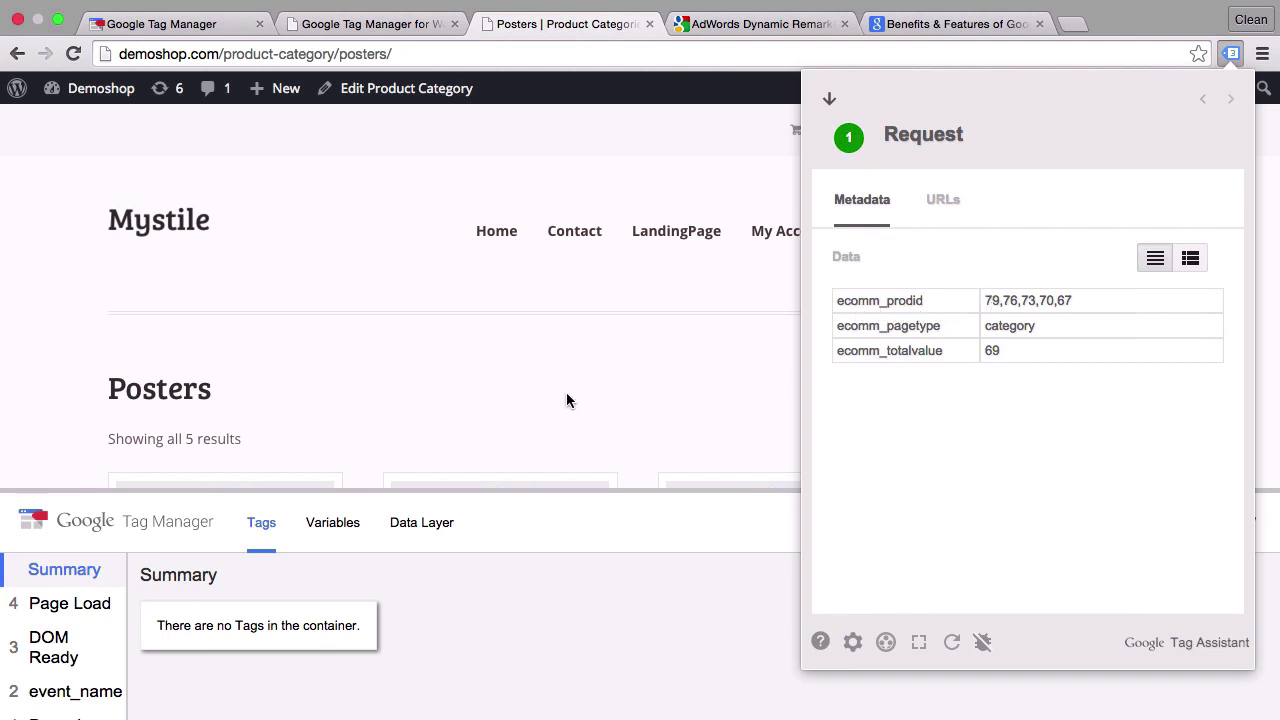
pyautogui.scroll(-5, 566, 397)
pyautogui.scroll(3, 566, 397)
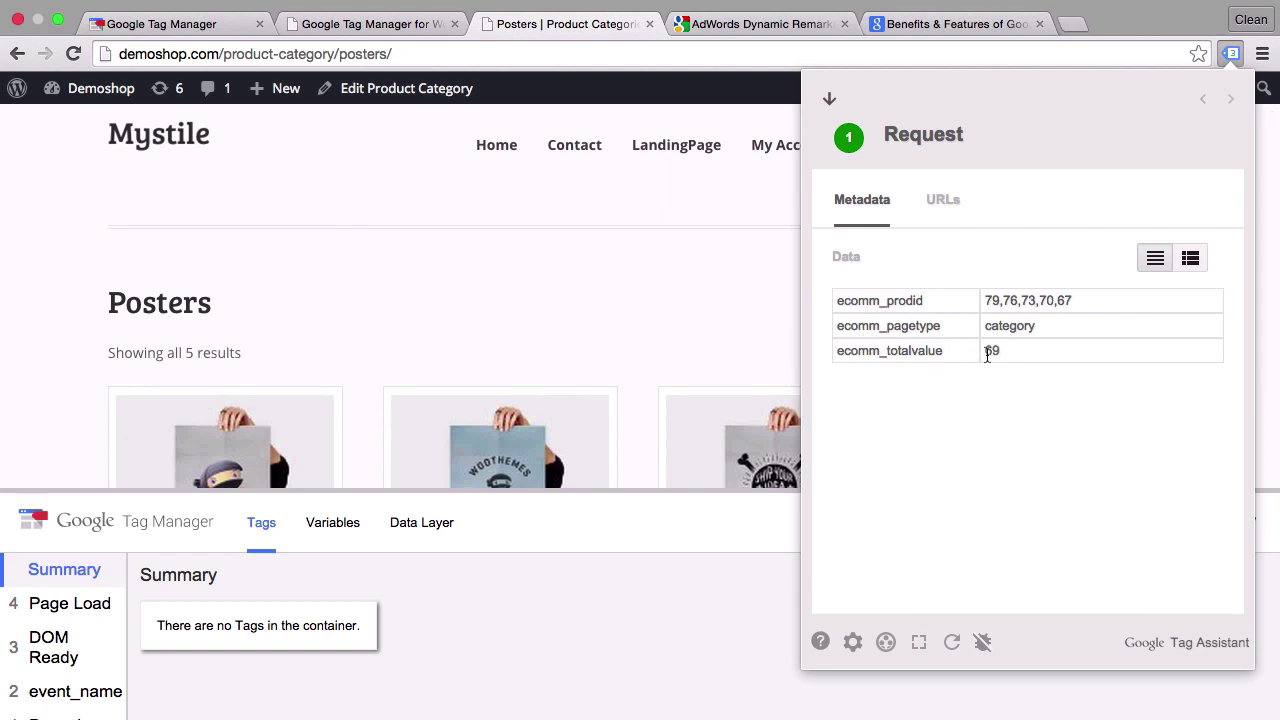
pyautogui.click(673, 343)
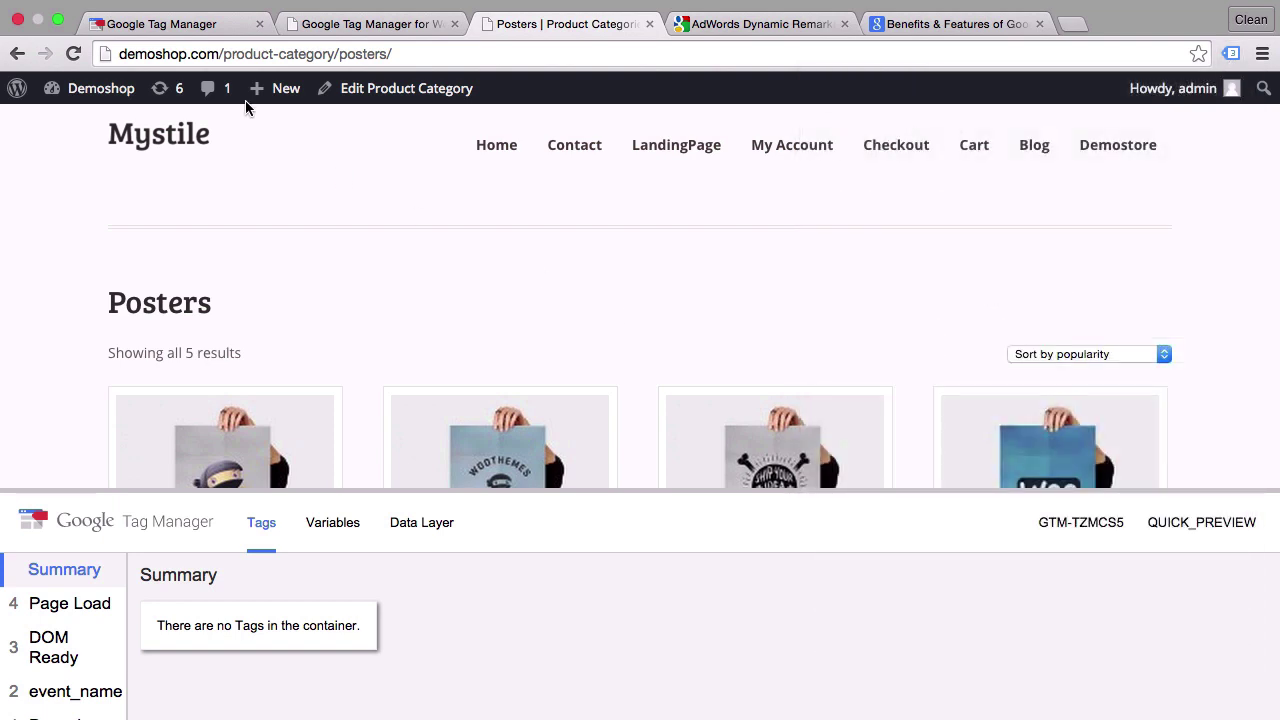
# Return to Google Tag Manager and publish the demoshop.com container changes live.
pyautogui.click(197, 36)
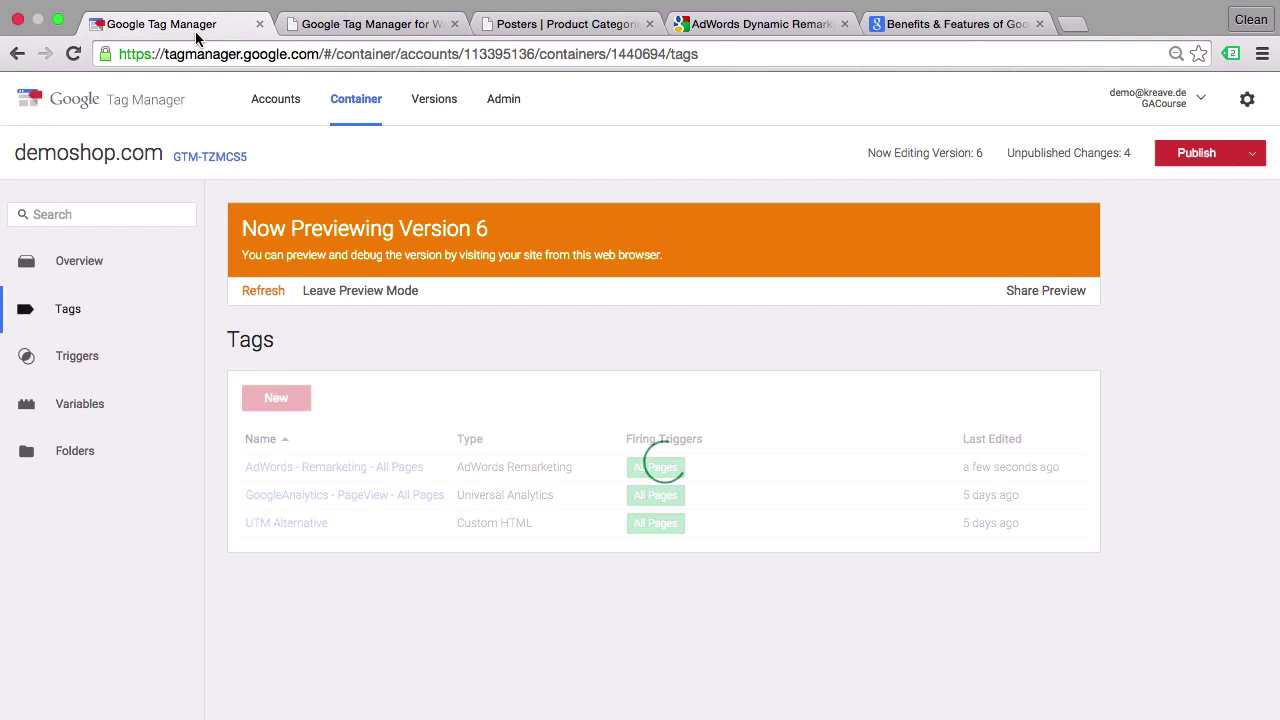
pyautogui.click(1216, 162)
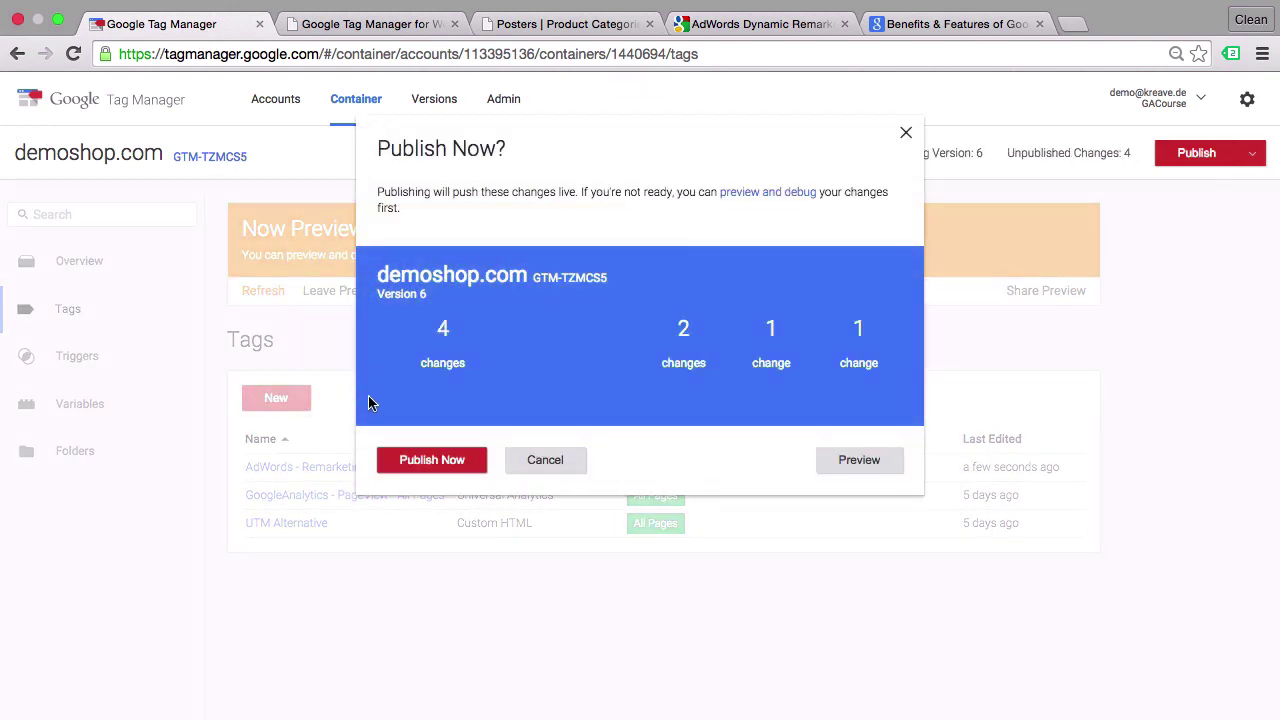
pyautogui.click(396, 468)
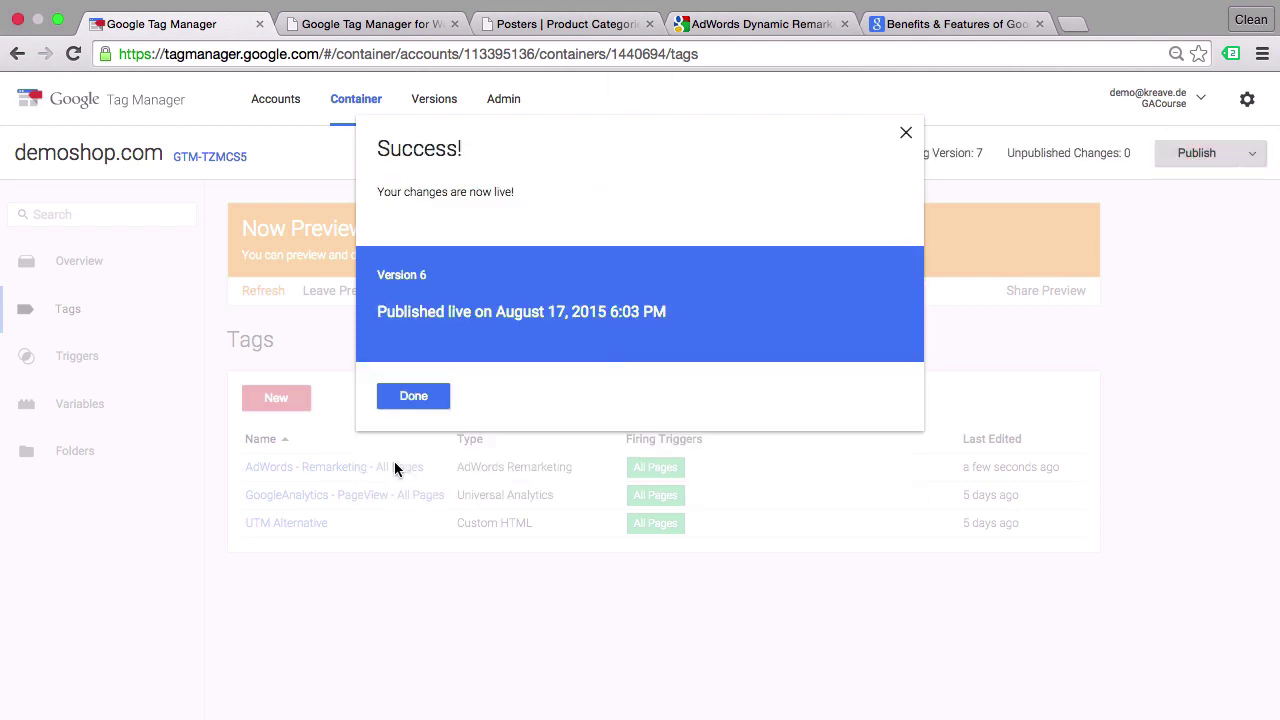